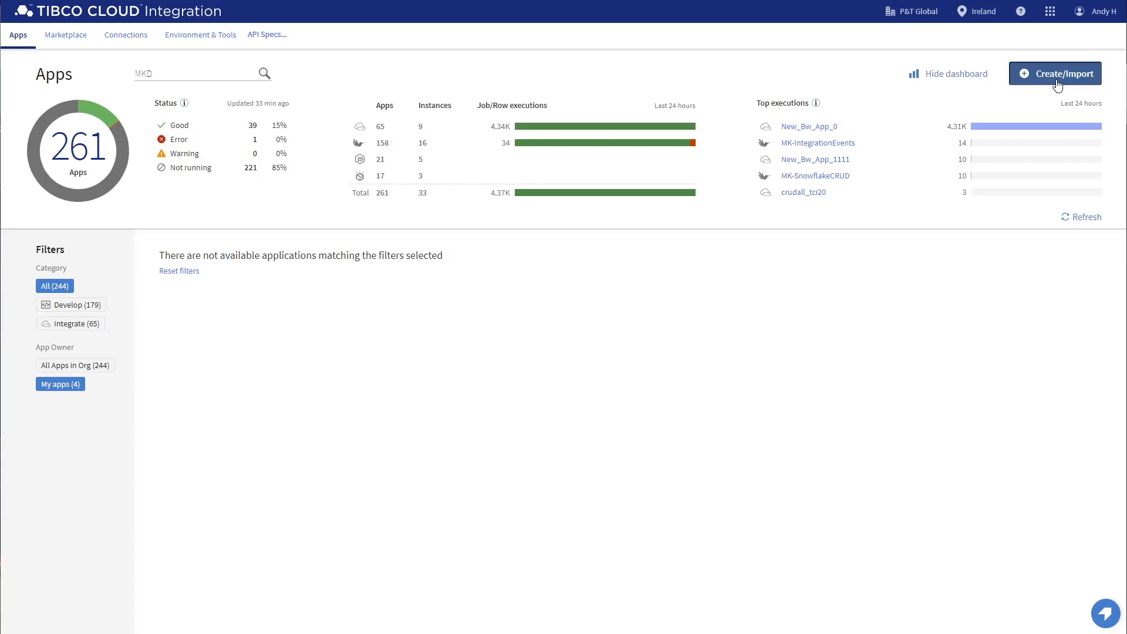
- Create a new Flogo app and name it MKD-Events
{"action": "left_click", "coordinate": [1056, 74]}
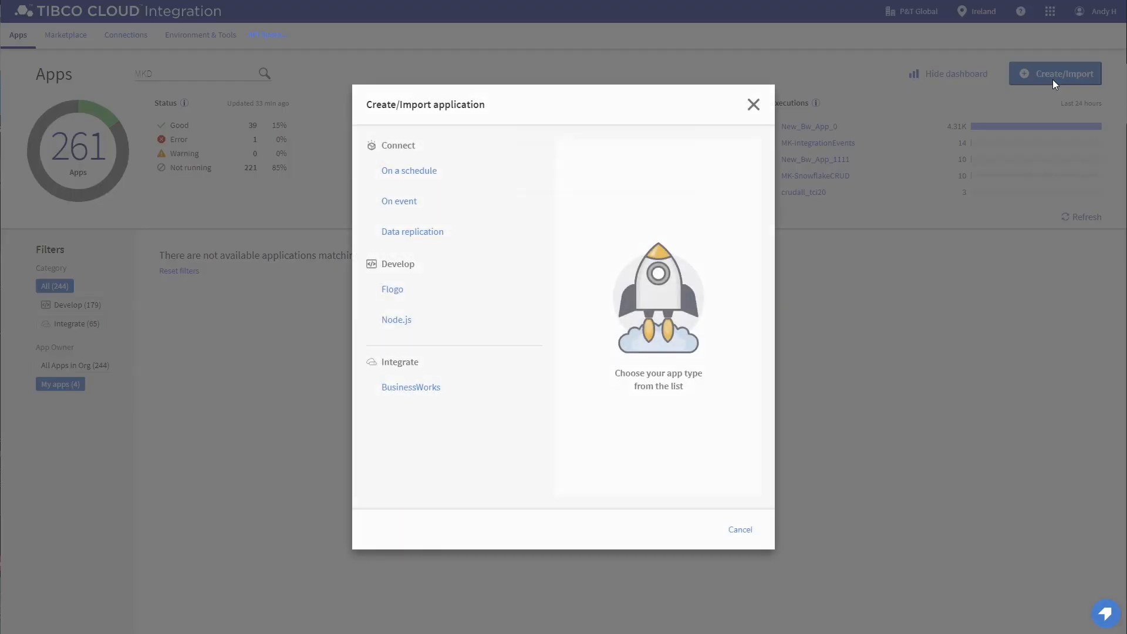
{"action": "left_click", "coordinate": [403, 290]}
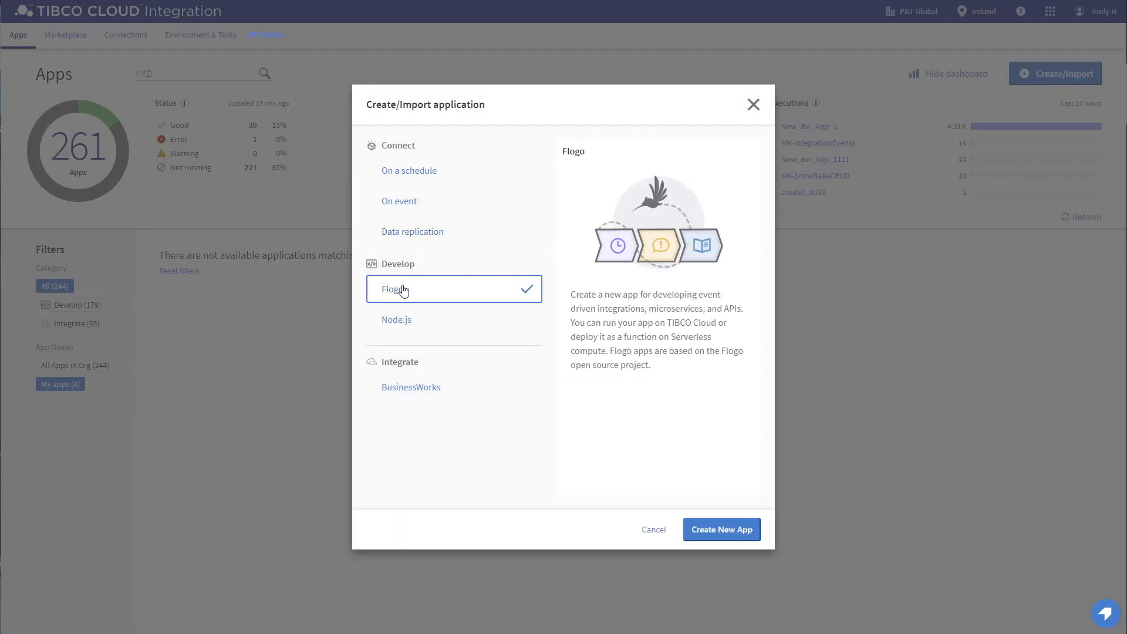
{"action": "left_click", "coordinate": [723, 530]}
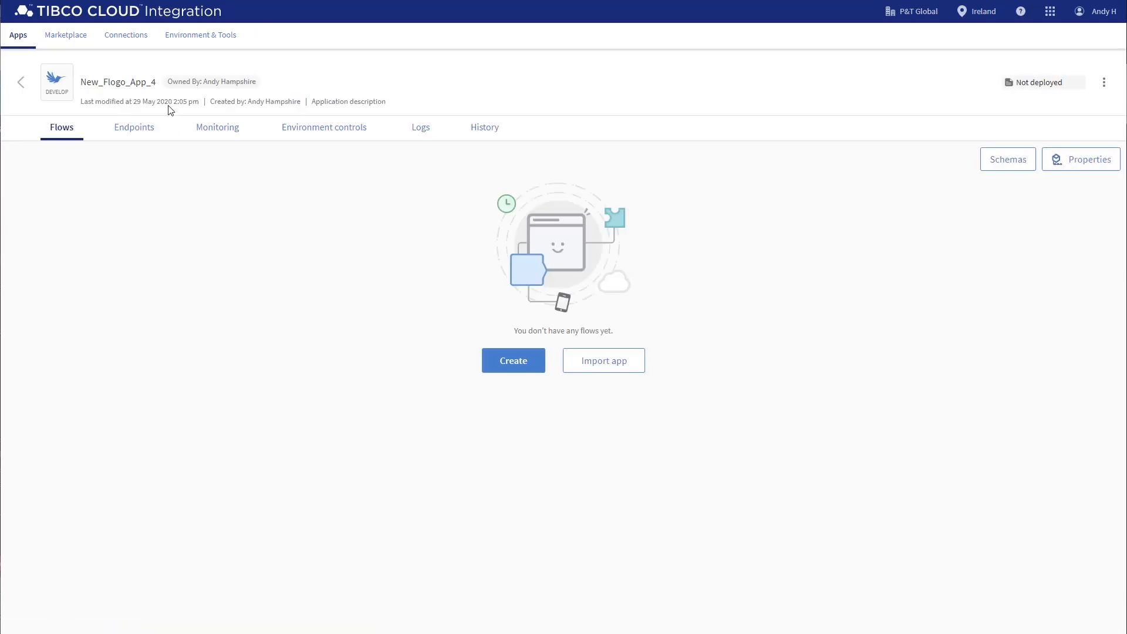
{"action": "left_click", "coordinate": [130, 78]}
{"action": "key", "text": "ctrl+a"}
{"action": "type", "text": "MKD"}
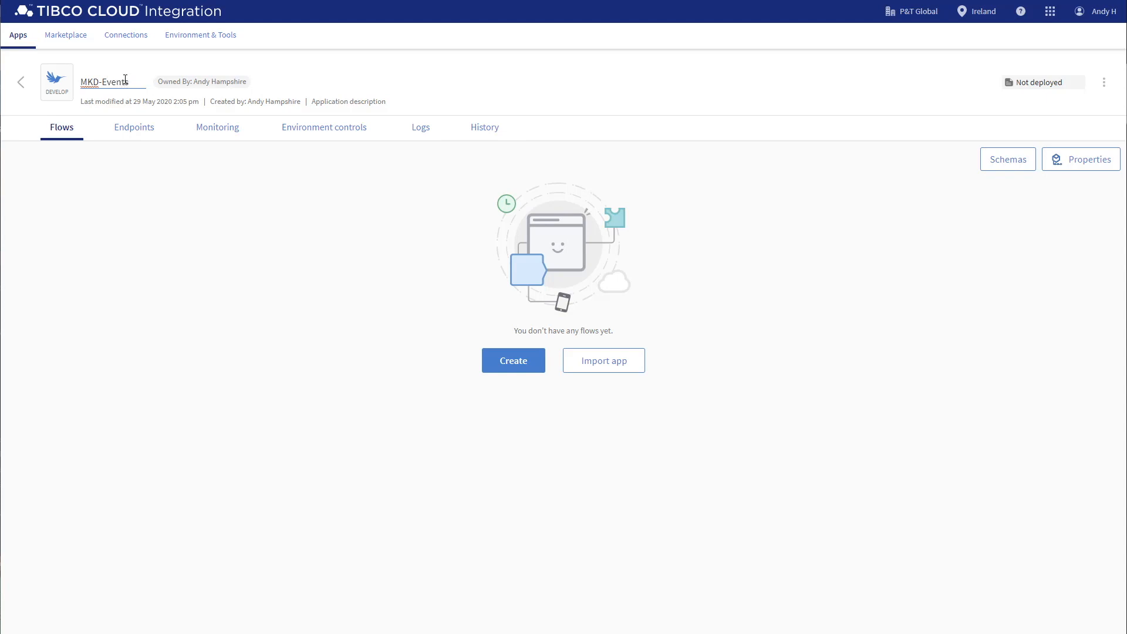
{"action": "left_click", "coordinate": [189, 171]}
- Create the app's first flow from the LeadData Swagger specification, searching the API specs for "lead"
{"action": "left_click", "coordinate": [509, 366]}
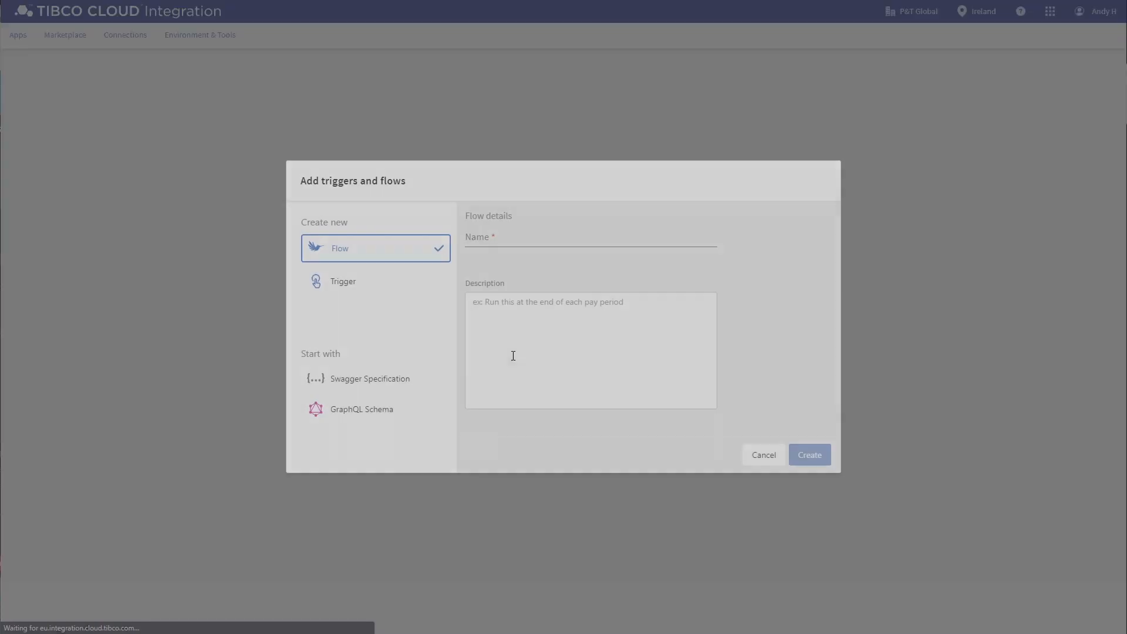
{"action": "left_click", "coordinate": [360, 387]}
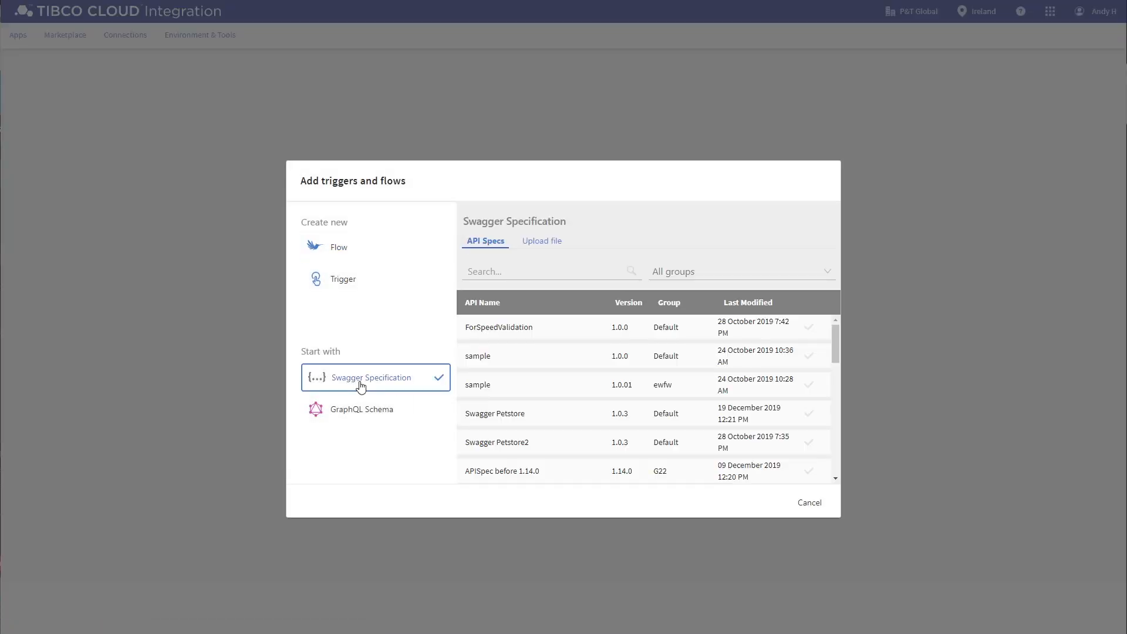
{"action": "left_click", "coordinate": [492, 280]}
{"action": "type", "text": "lead"}
{"action": "left_click", "coordinate": [503, 330]}
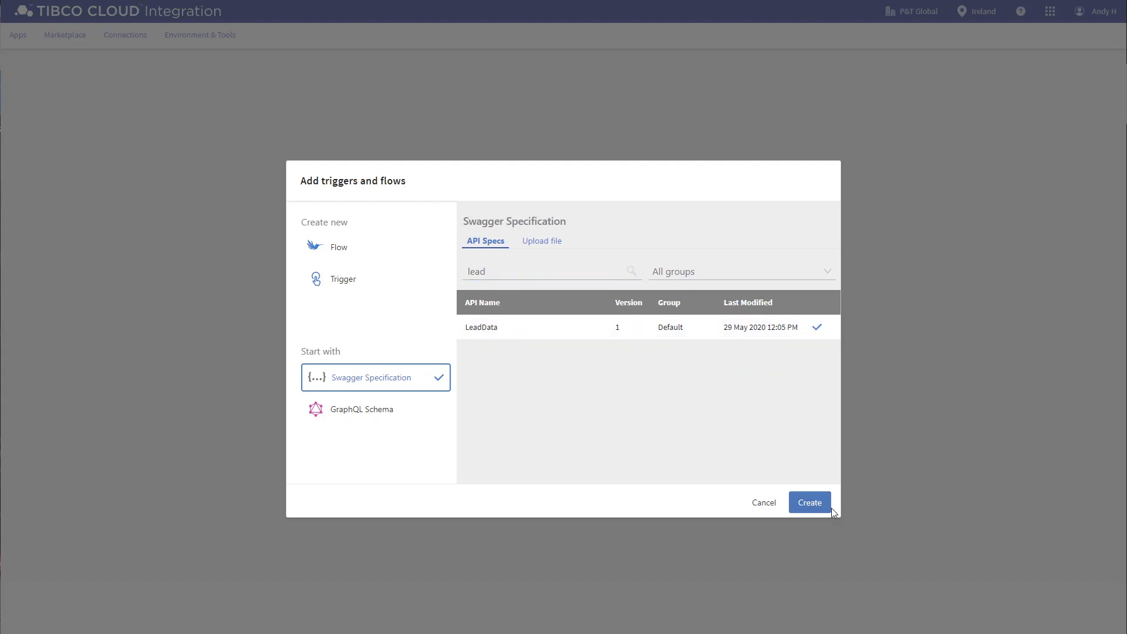
{"action": "left_click", "coordinate": [809, 503]}
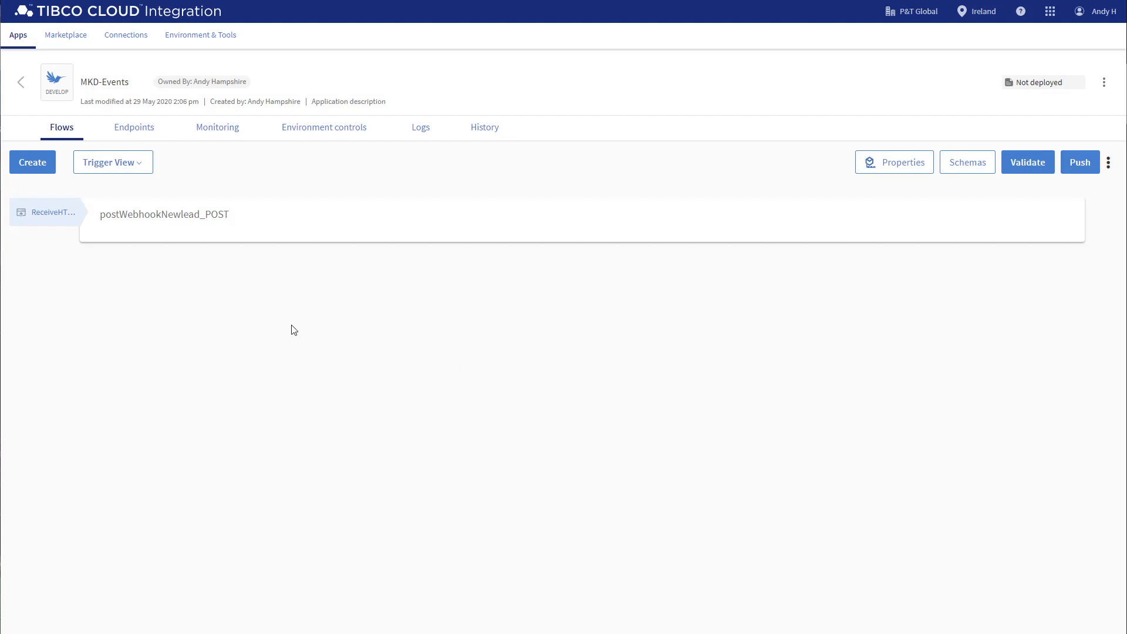
- In the postWebhookNewlead_POST flow's ReceiveHTTPMessage trigger, map the flow input body to $trigger.body and save
{"action": "left_click", "coordinate": [131, 217]}
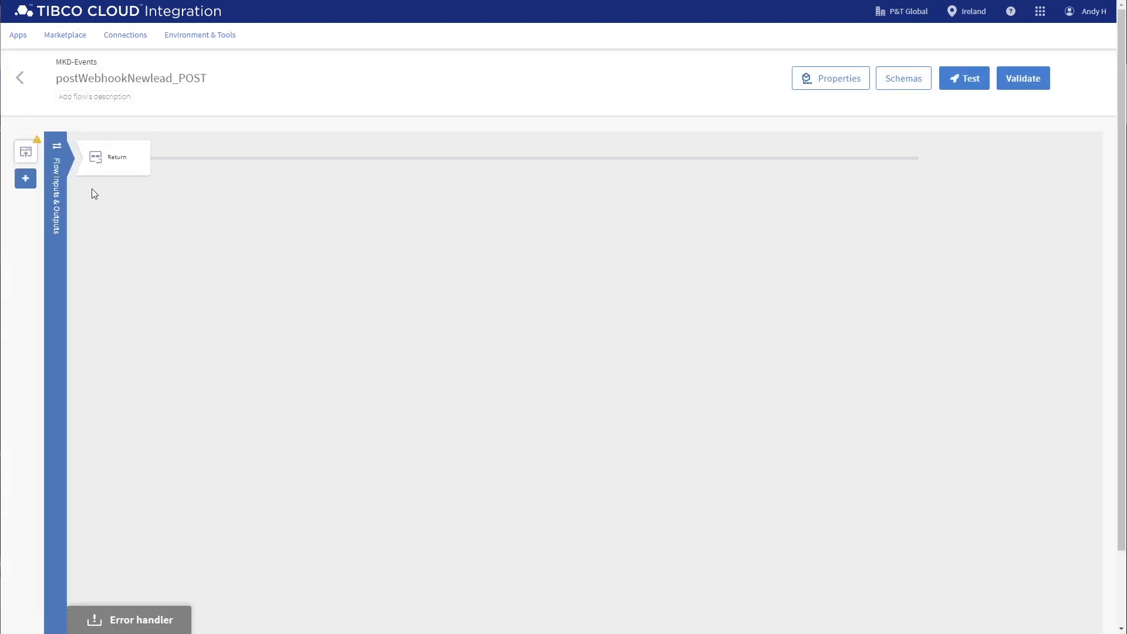
{"action": "left_click", "coordinate": [27, 157]}
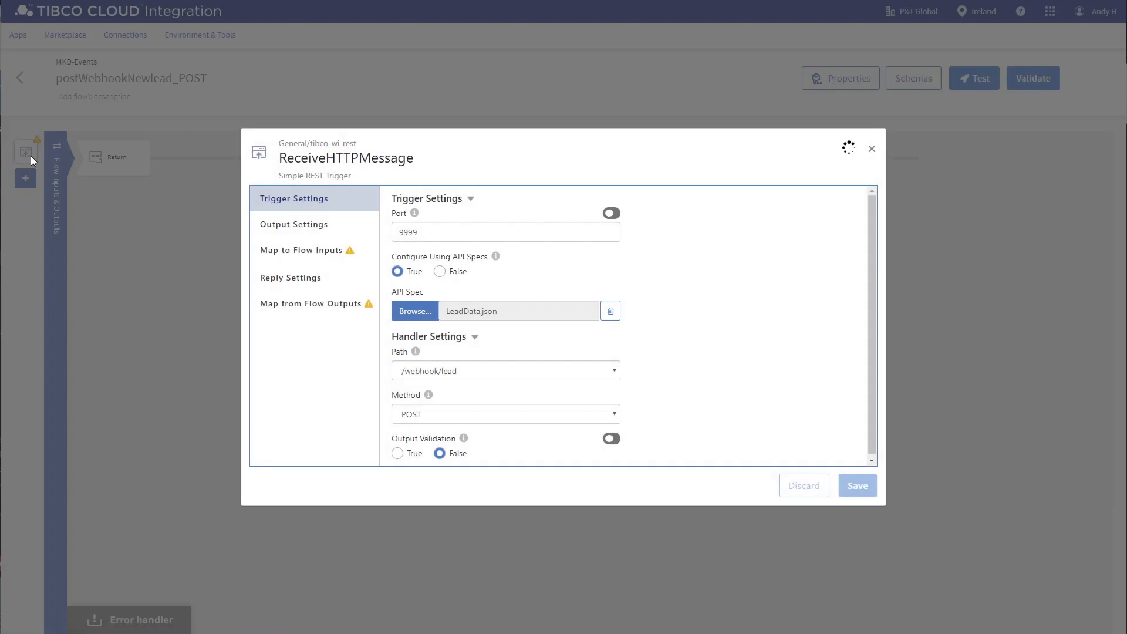
{"action": "left_click", "coordinate": [268, 250]}
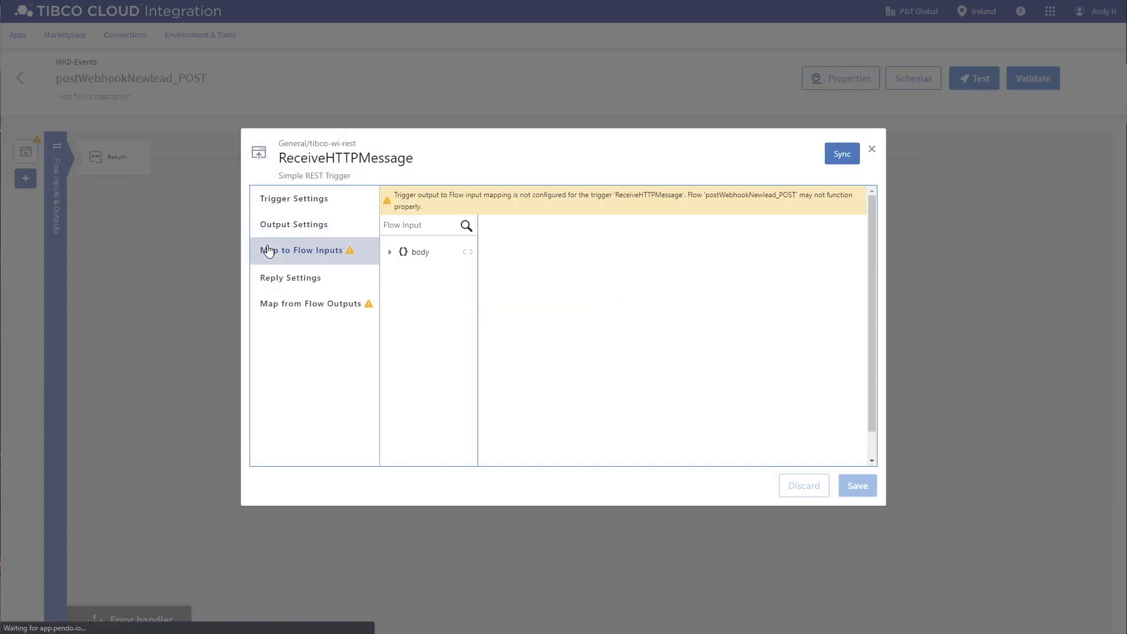
{"action": "left_click", "coordinate": [391, 253]}
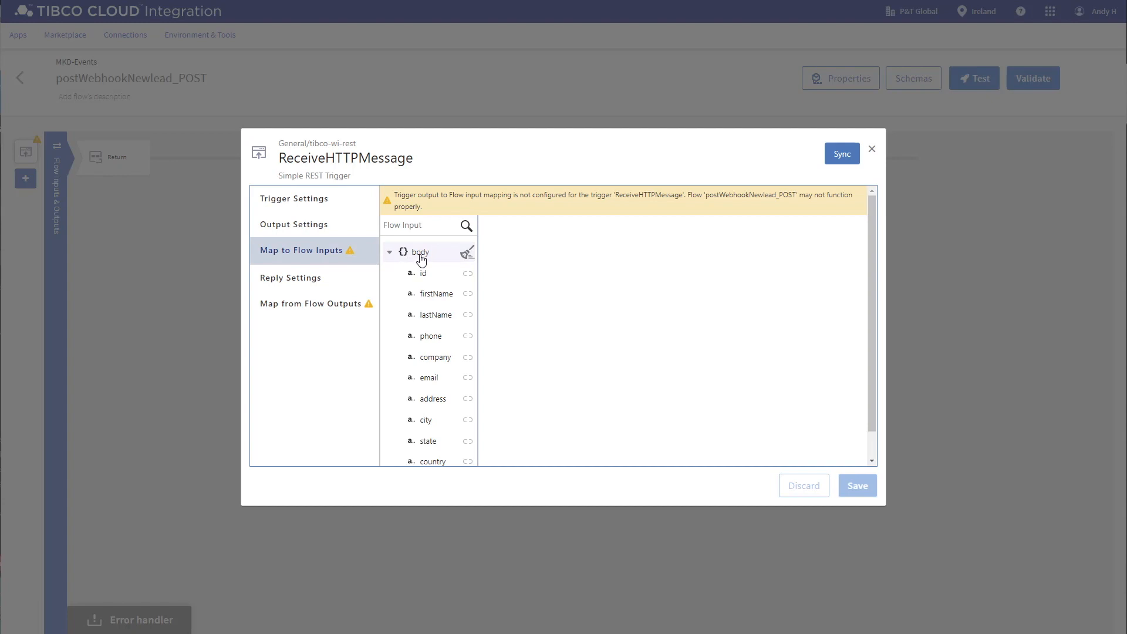
{"action": "left_click", "coordinate": [420, 252]}
{"action": "left_click", "coordinate": [497, 311]}
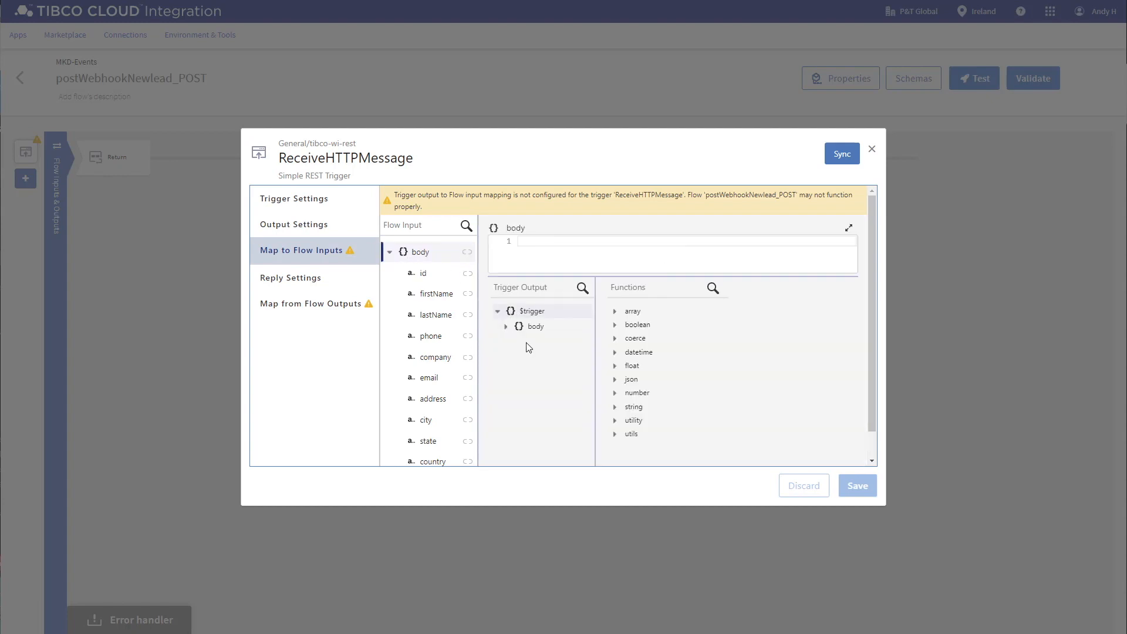
{"action": "left_click", "coordinate": [531, 327]}
{"action": "left_click", "coordinate": [858, 486]}
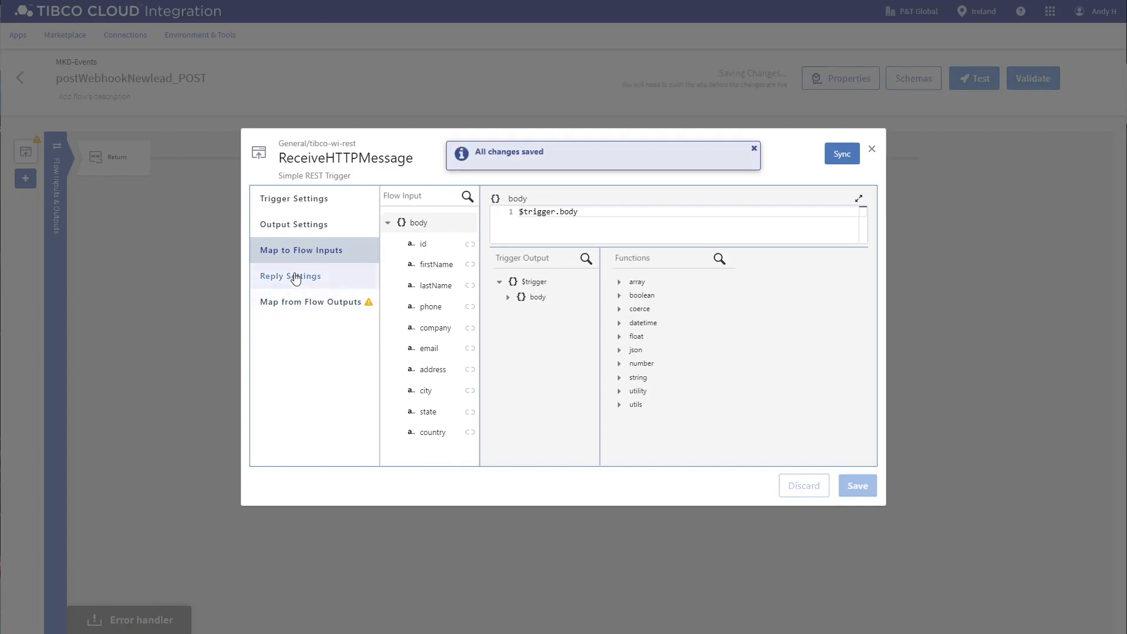
- Map the trigger reply's code to $flow.code and responseBody to $flow.responseBody, then save and close the trigger settings
{"action": "left_click", "coordinate": [299, 302]}
{"action": "left_click", "coordinate": [423, 242]}
{"action": "left_click", "coordinate": [498, 300]}
{"action": "left_click", "coordinate": [531, 315]}
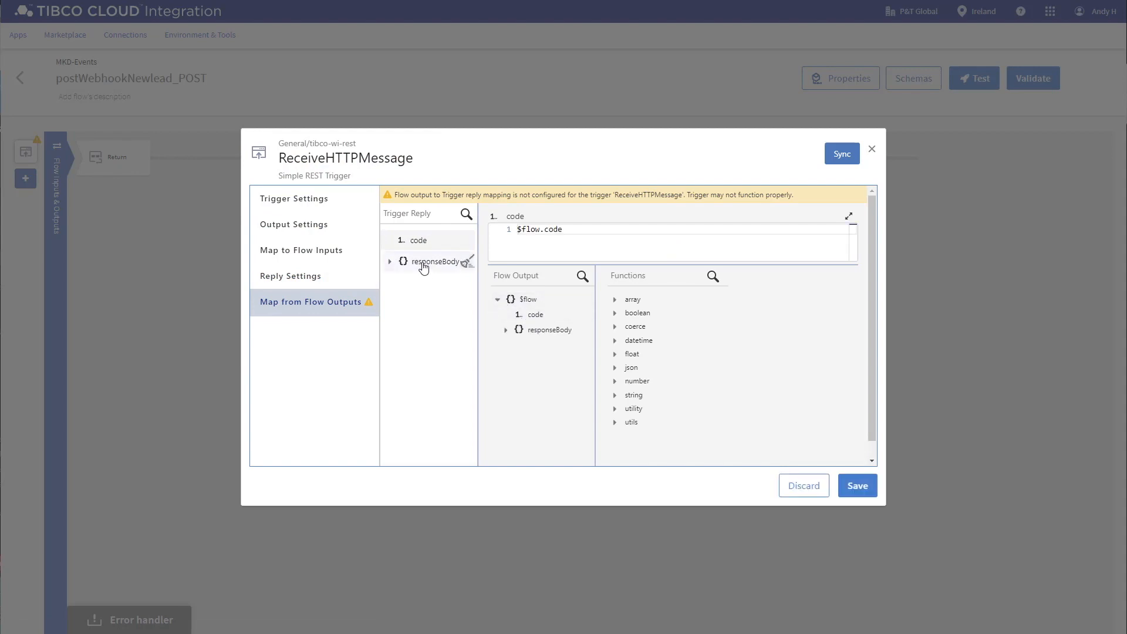
{"action": "left_click", "coordinate": [423, 267]}
{"action": "left_click", "coordinate": [544, 331]}
{"action": "left_click", "coordinate": [845, 486]}
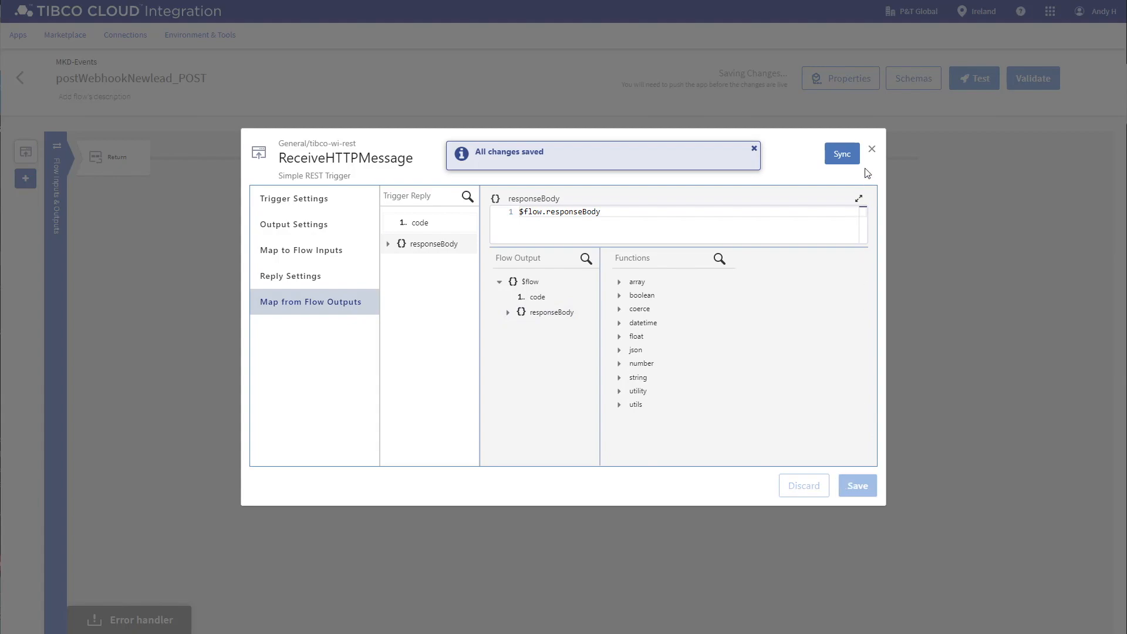
{"action": "left_click", "coordinate": [872, 151]}
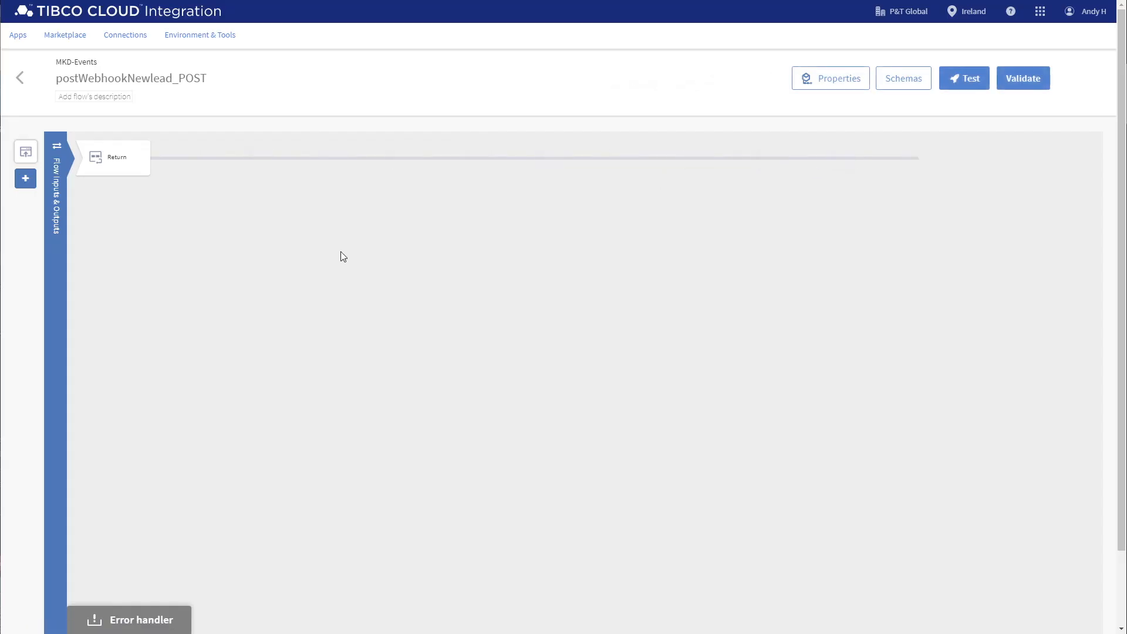
- Shift the Return activity one slot along the flow and add a Log Message activity before it
{"action": "left_click_drag", "start_coordinate": [123, 166], "coordinate": [158, 166]}
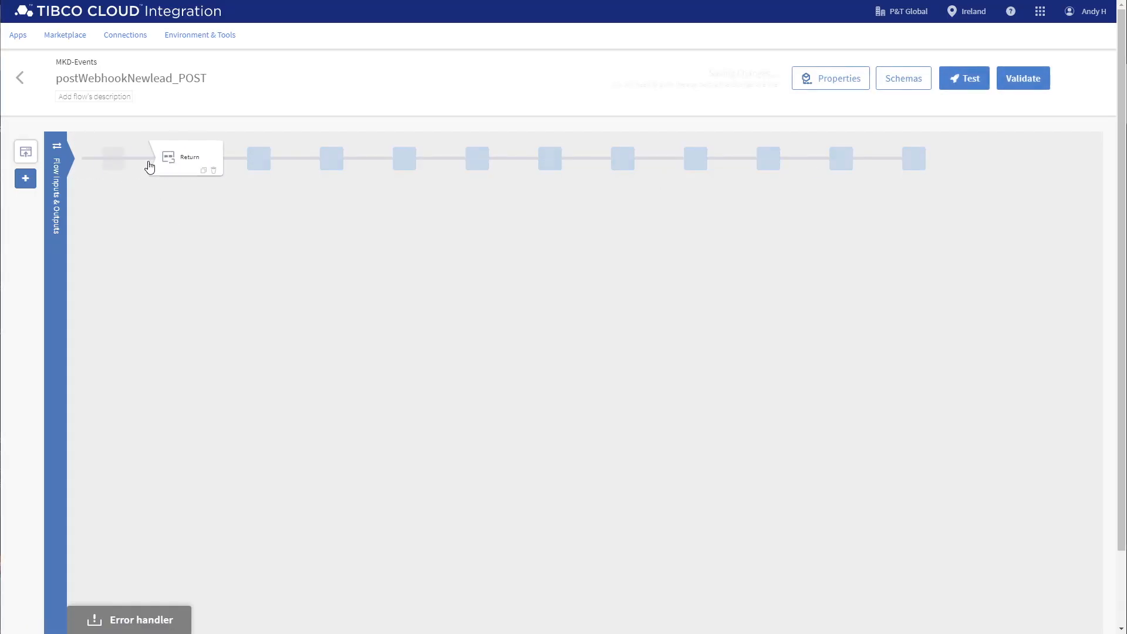
{"action": "left_click", "coordinate": [124, 161]}
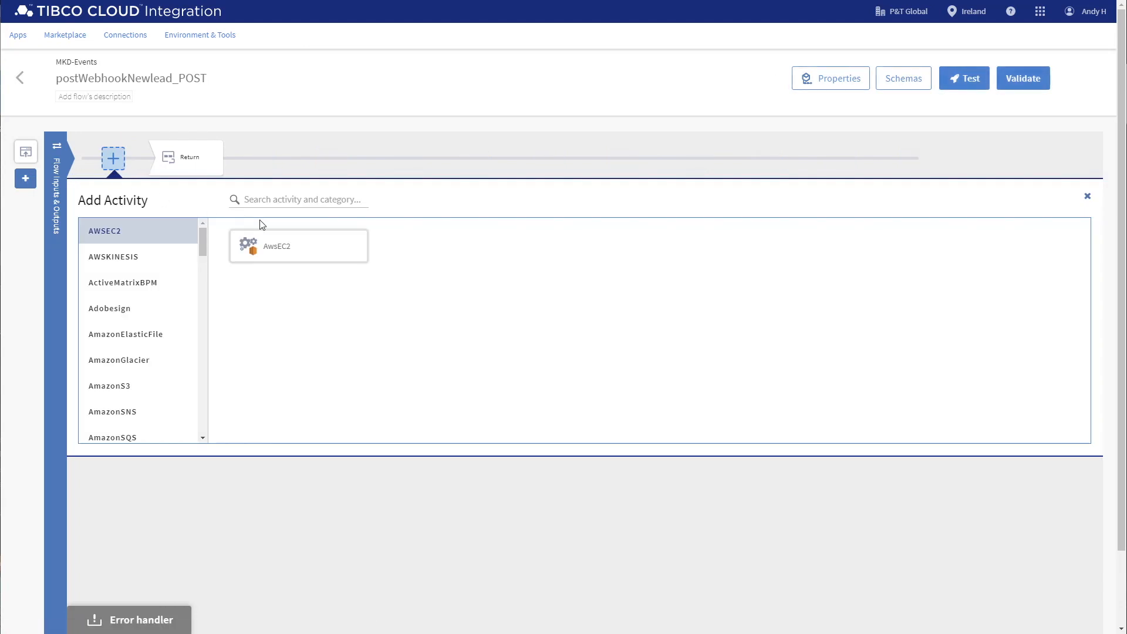
{"action": "type", "text": "log"}
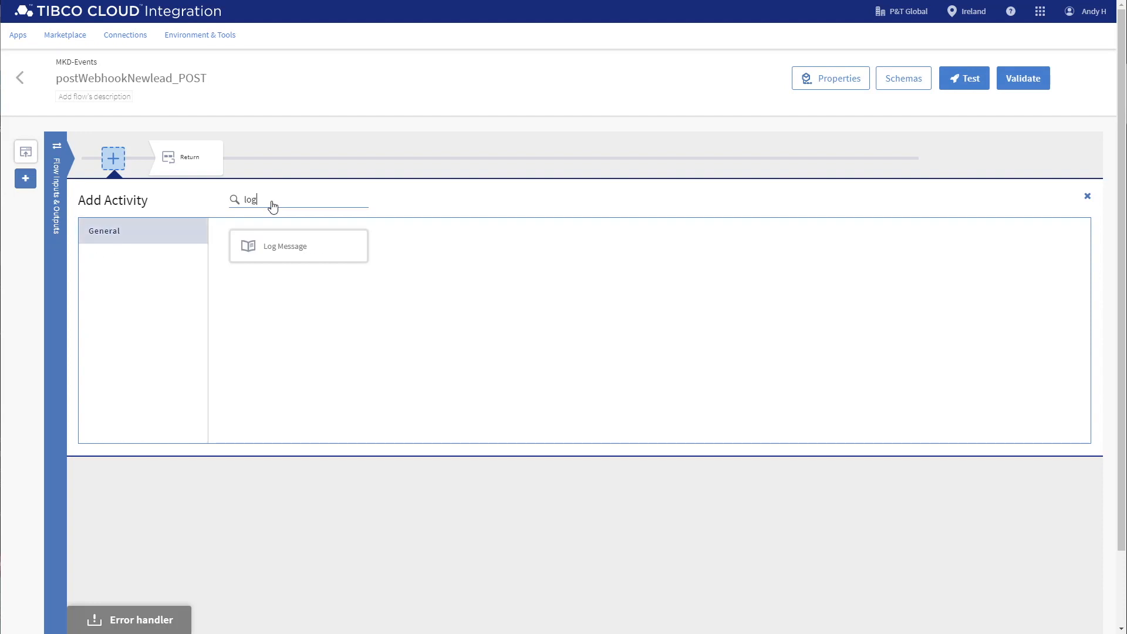
{"action": "left_click", "coordinate": [276, 257]}
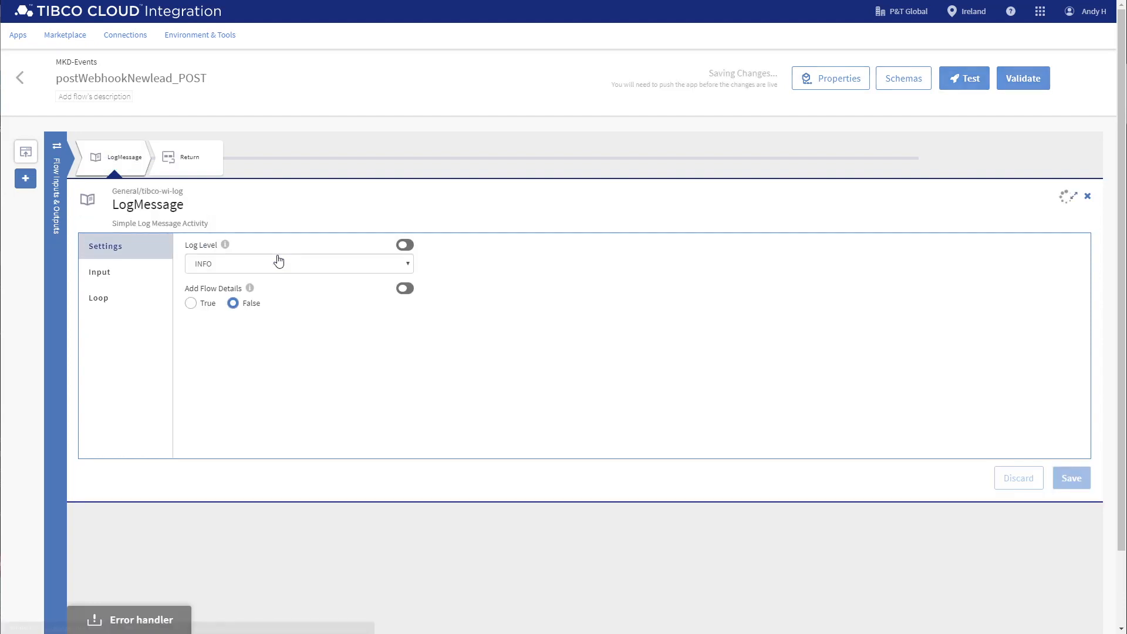
- Set the LogMessage activity's message input to coerce.toString($flow.body) and save it
{"action": "left_click", "coordinate": [121, 281]}
{"action": "left_click", "coordinate": [205, 292]}
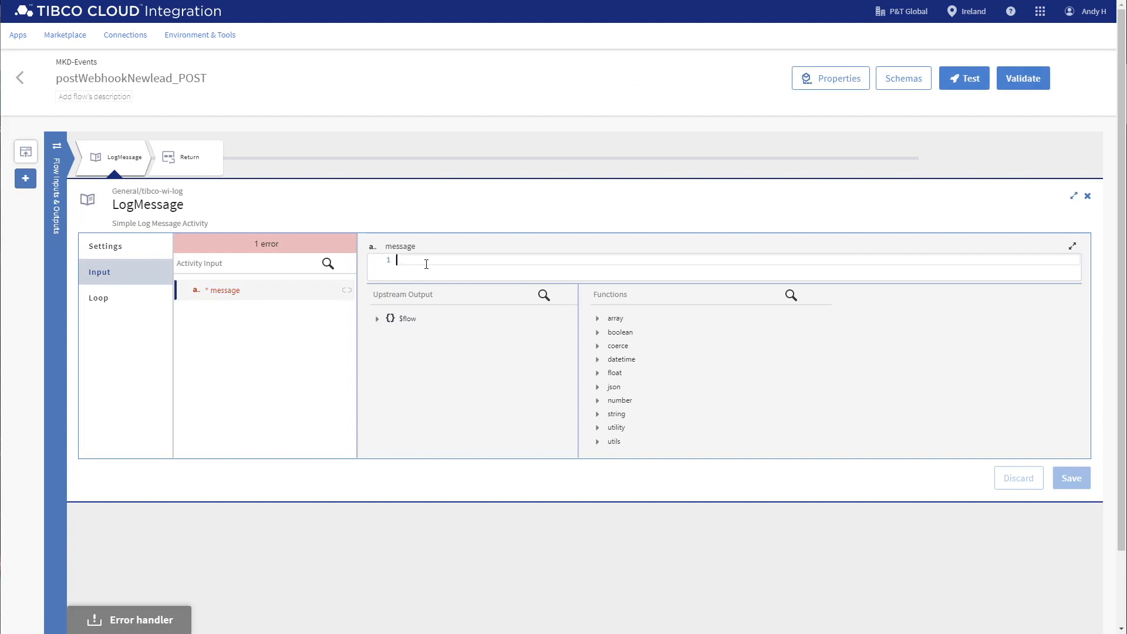
{"action": "type", "text": "tostr"}
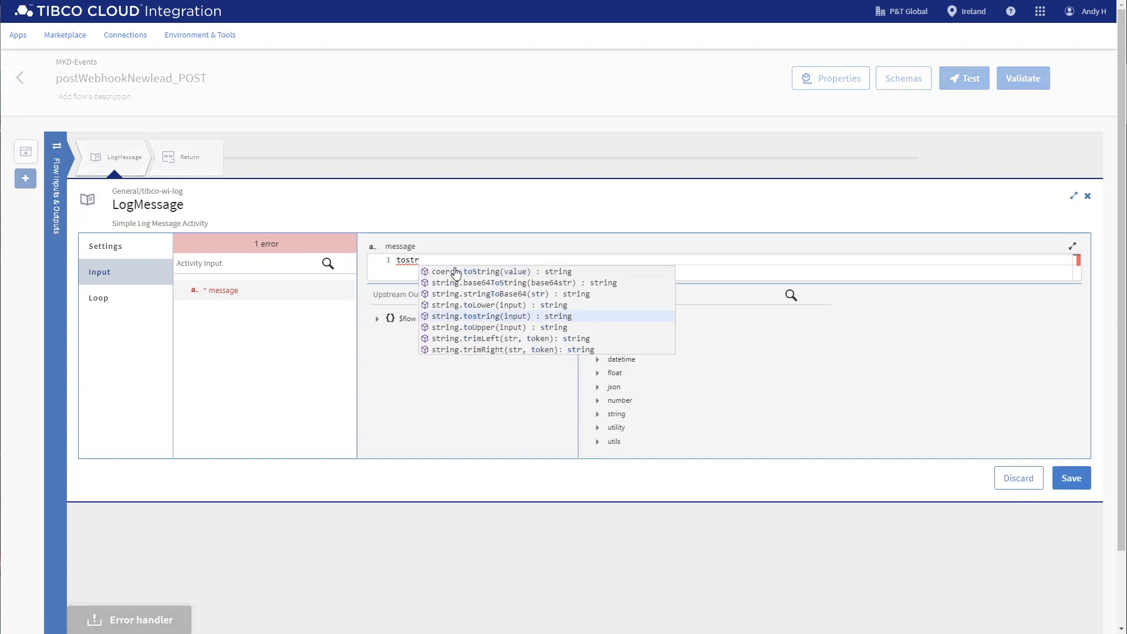
{"action": "left_click", "coordinate": [456, 275]}
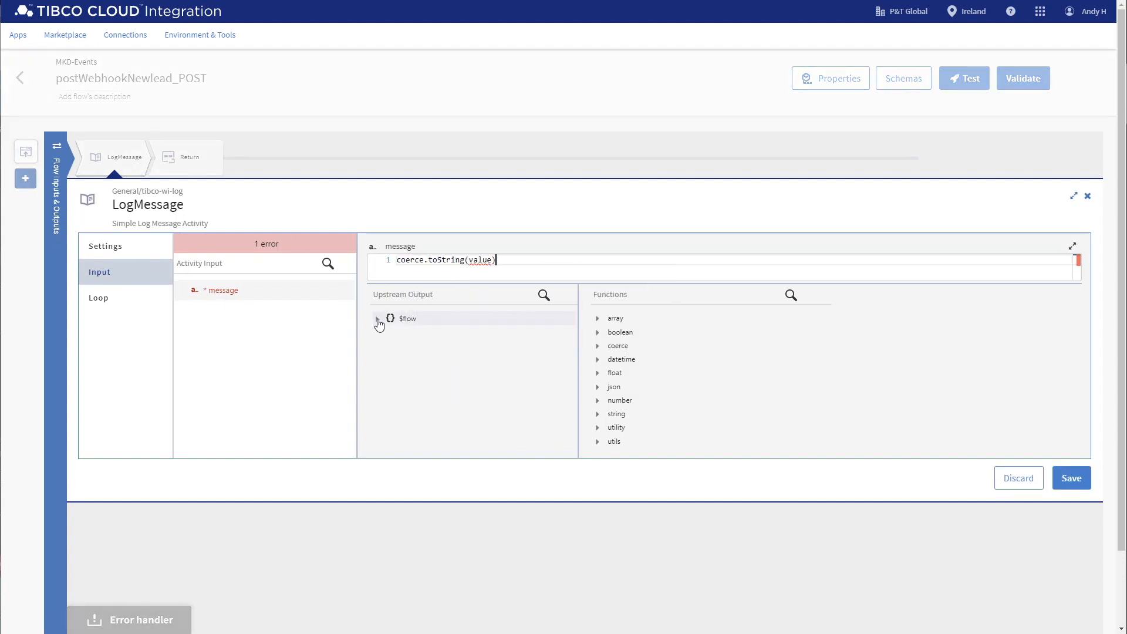
{"action": "double_click", "coordinate": [472, 261]}
{"action": "left_click", "coordinate": [422, 333]}
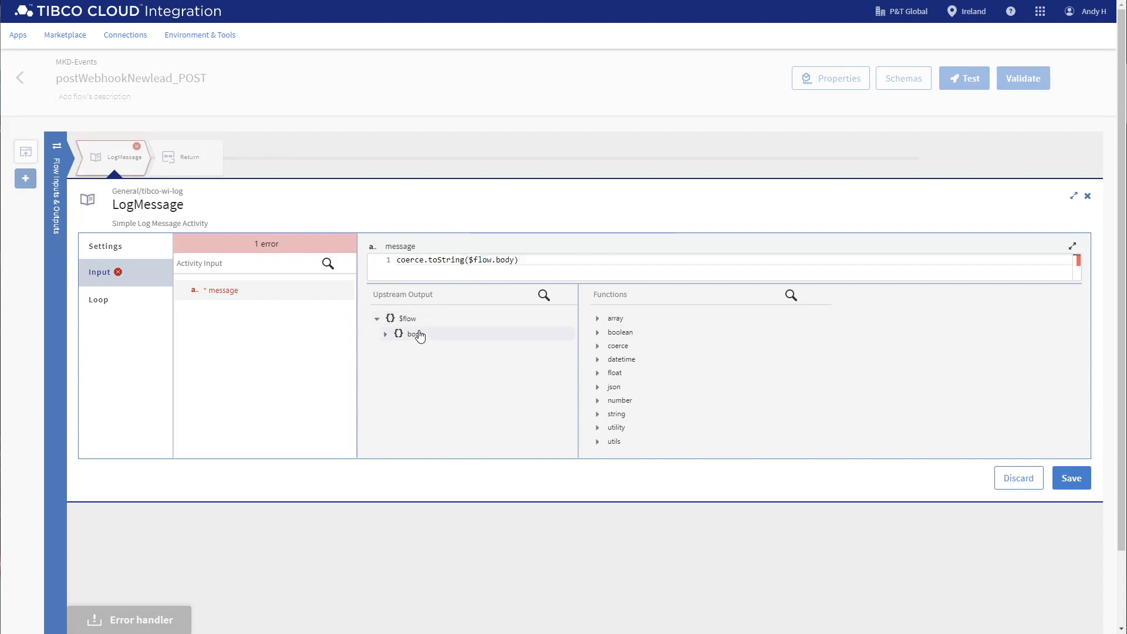
{"action": "left_click", "coordinate": [1069, 479]}
- Add a "Success with condition" branch from LogMessage with the condition $flow.body.lastName == "" || $flow.body.lastName == null
{"action": "mouse_move", "coordinate": [135, 175]}
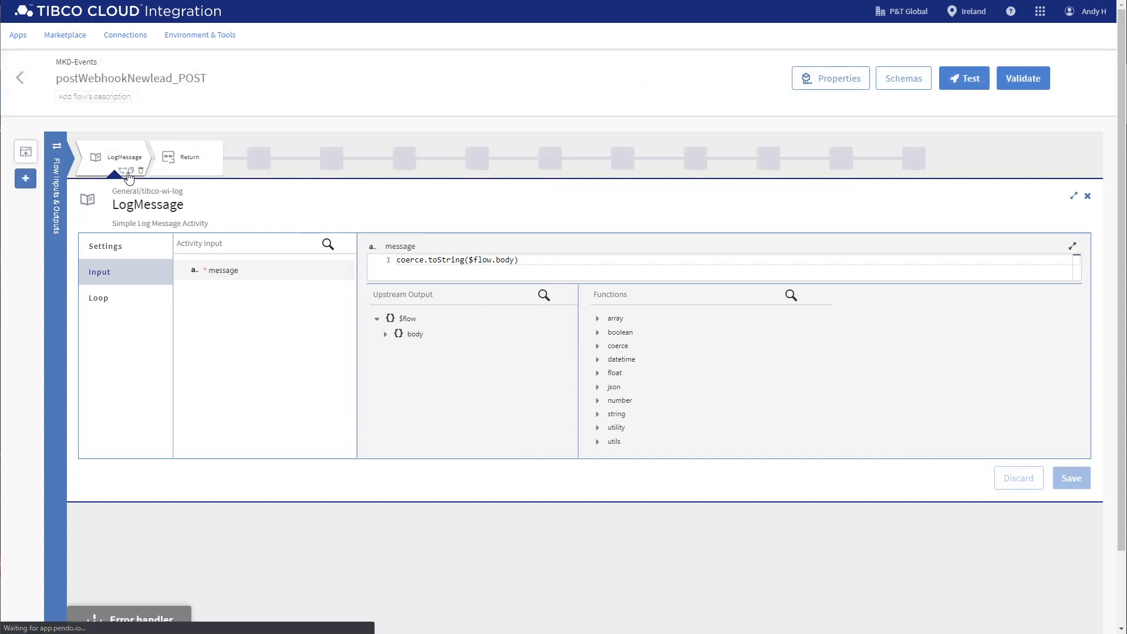
{"action": "left_click", "coordinate": [122, 170]}
{"action": "mouse_move", "coordinate": [152, 216]}
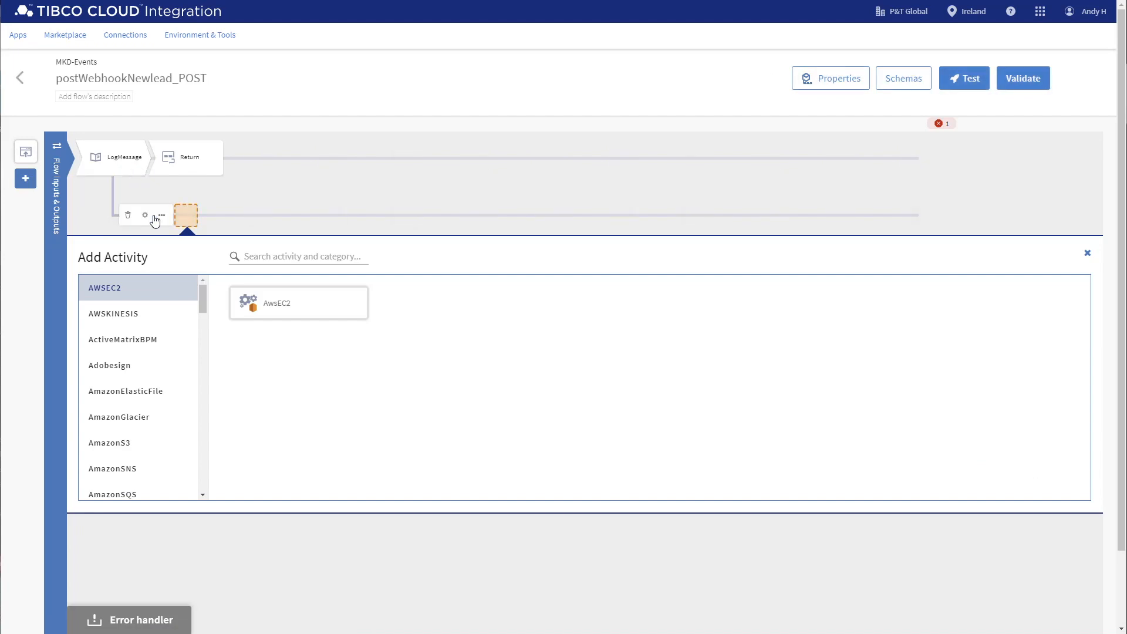
{"action": "left_click", "coordinate": [145, 216]}
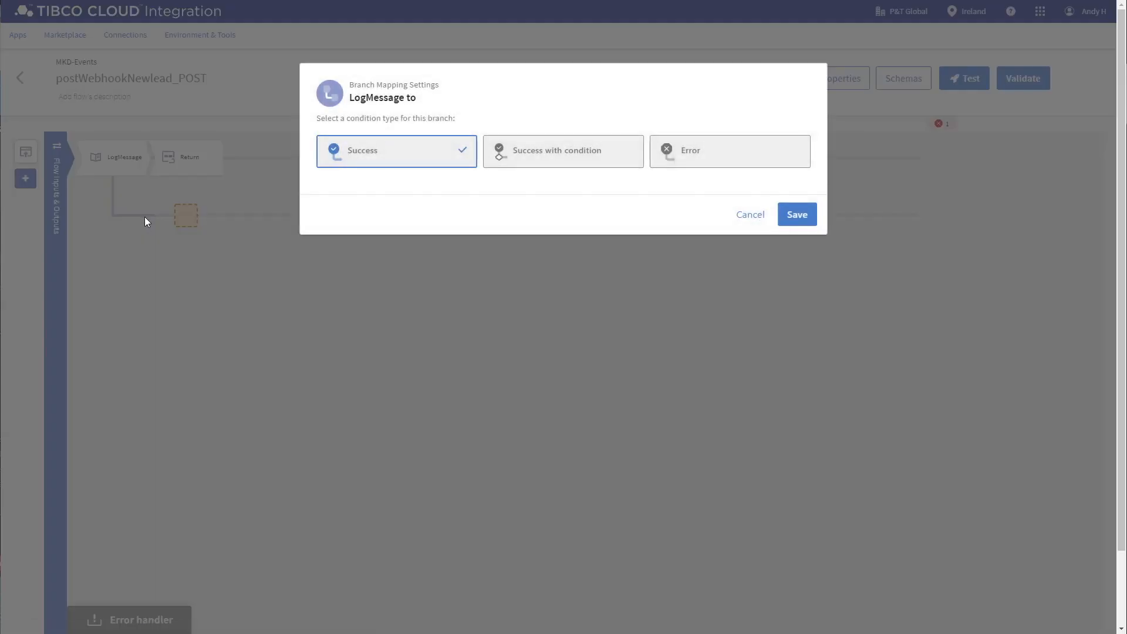
{"action": "left_click", "coordinate": [563, 157]}
{"action": "left_click", "coordinate": [364, 239]}
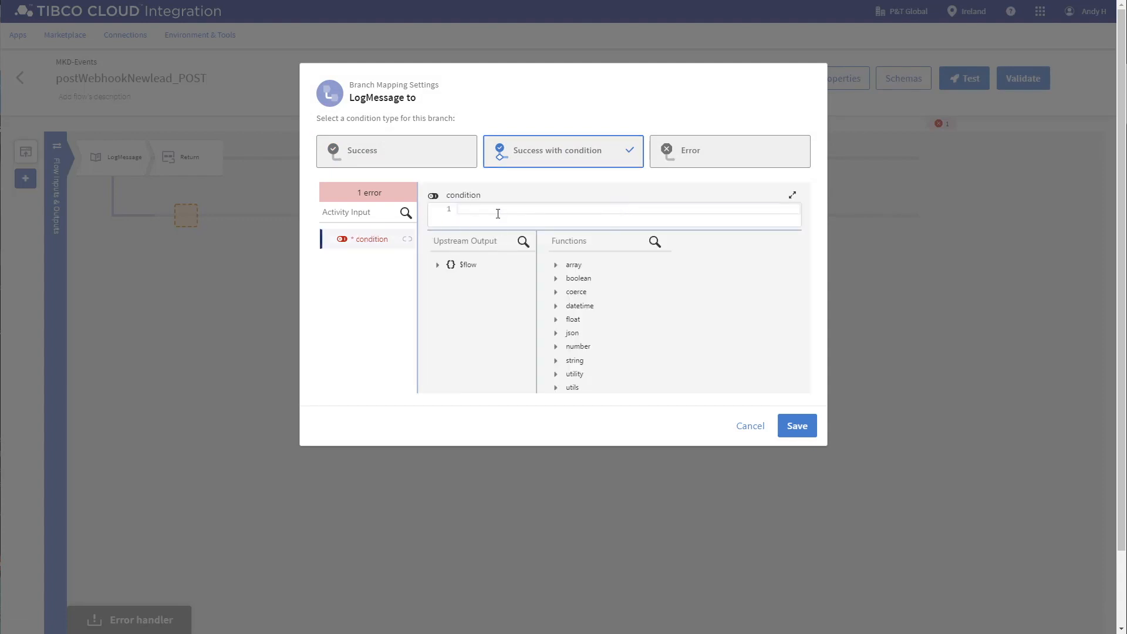
{"action": "type", "text": "$flow.body.lastName == \"\" || $flow.body.lastName == null"}
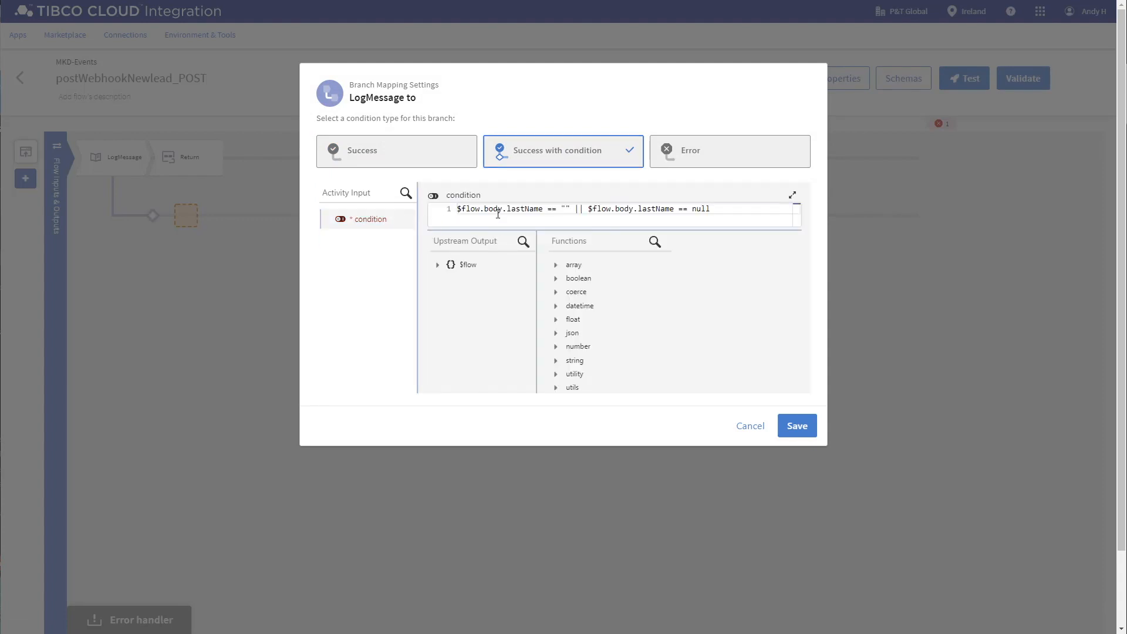
{"action": "left_click", "coordinate": [807, 431]}
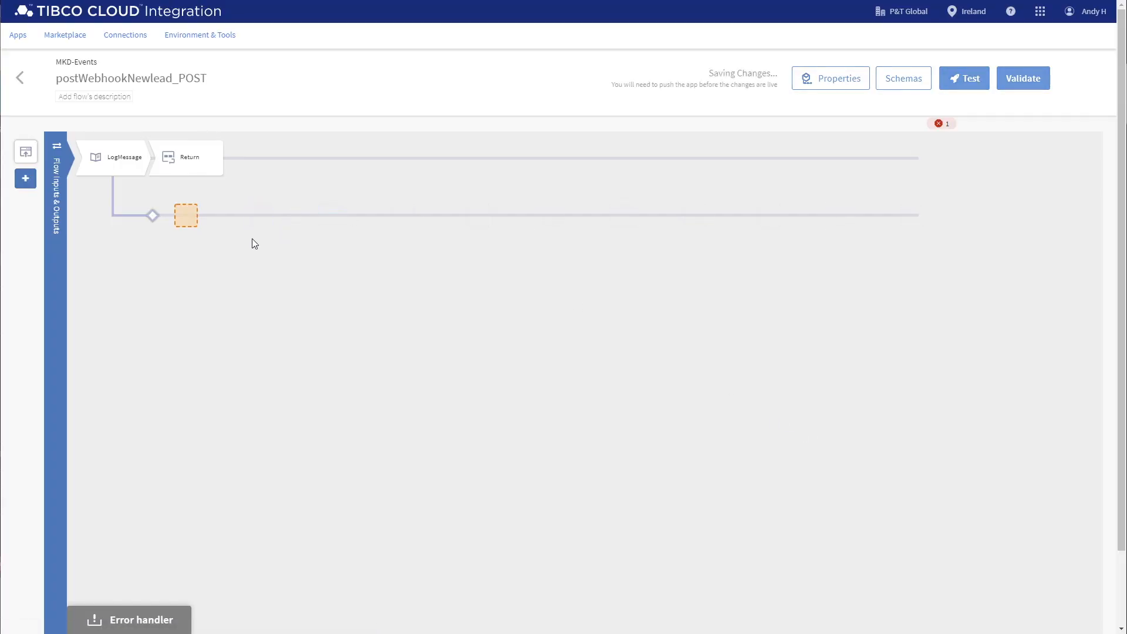
- Add a second branch from LogMessage and set its type to "Success with no matching condition"
{"action": "left_click", "coordinate": [123, 171]}
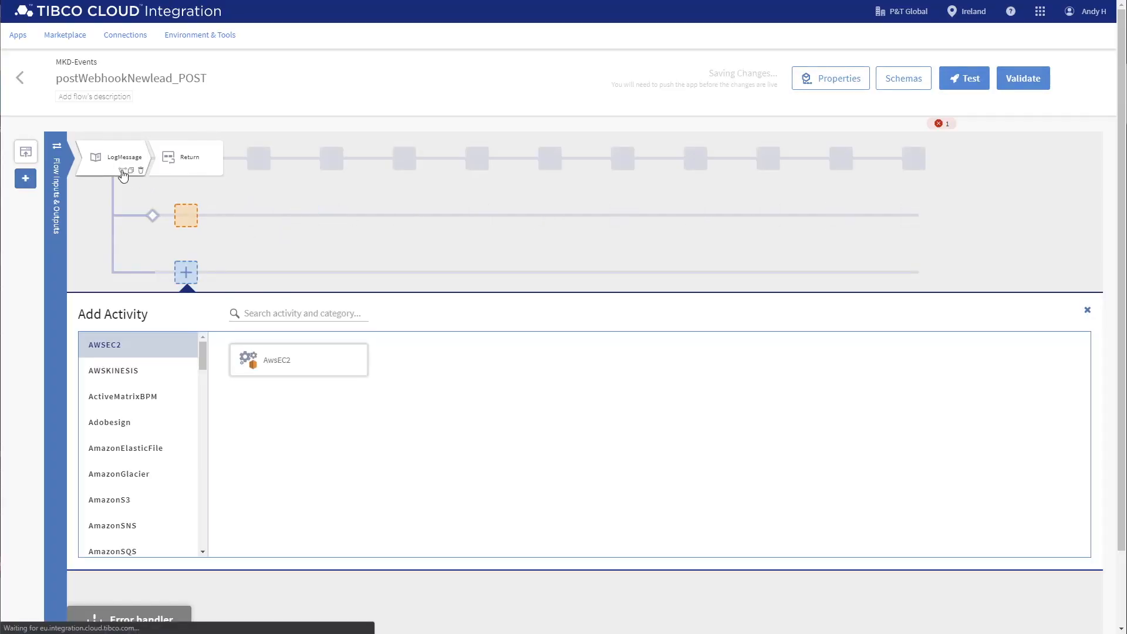
{"action": "left_click", "coordinate": [151, 273]}
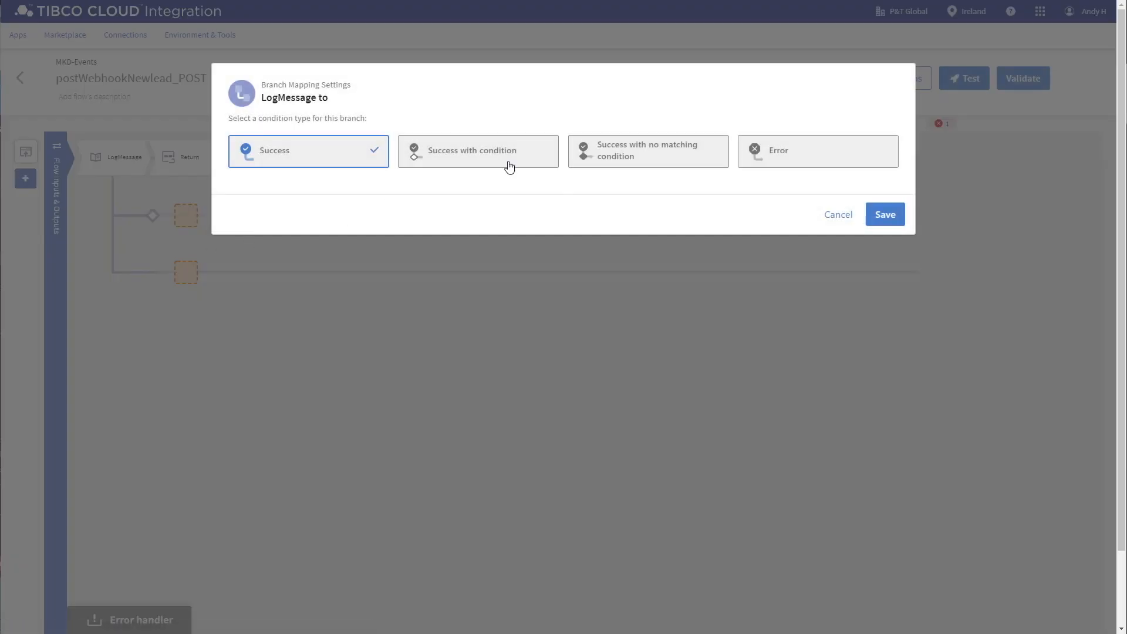
{"action": "left_click", "coordinate": [610, 160]}
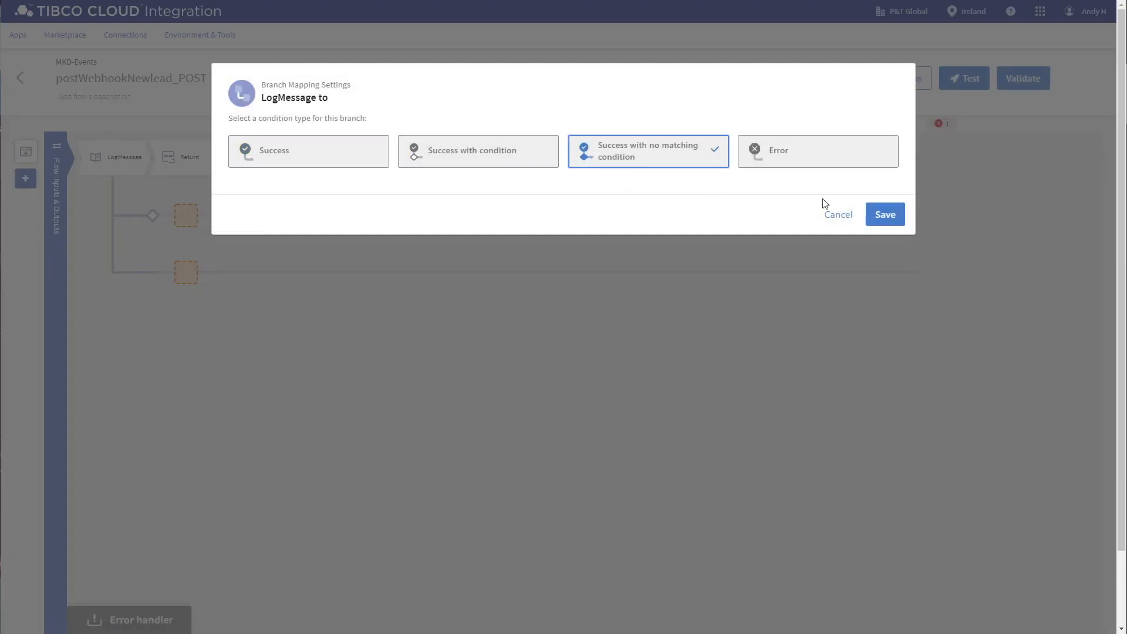
{"action": "left_click", "coordinate": [877, 216]}
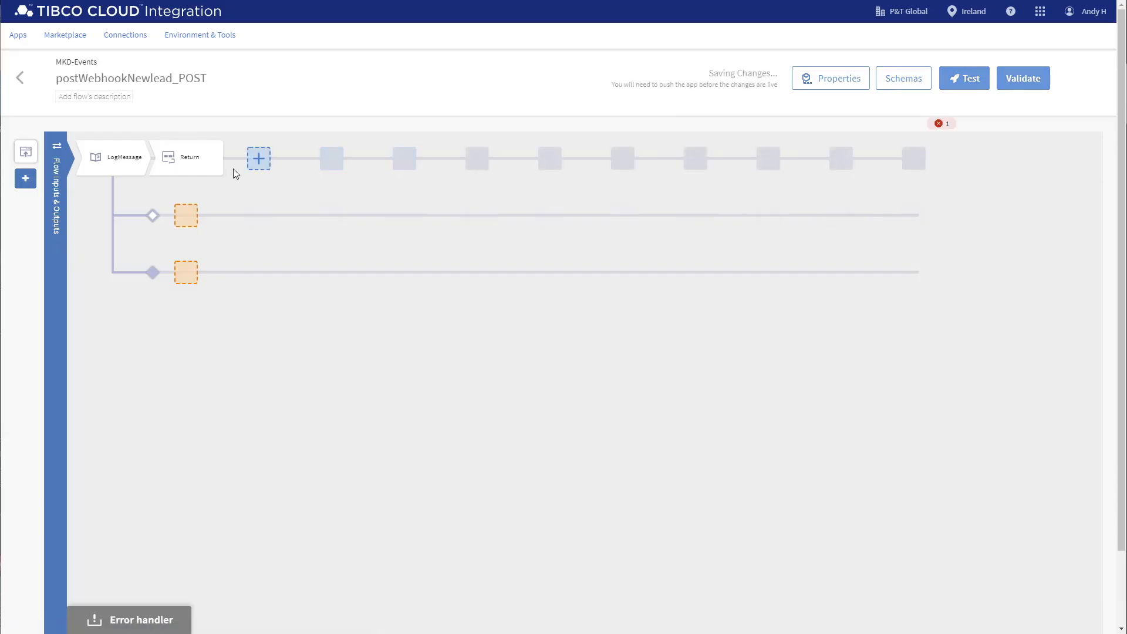
- Move the Return activity onto the "Success with condition" branch and set its code output to 200
{"action": "left_click_drag", "start_coordinate": [196, 168], "coordinate": [194, 221]}
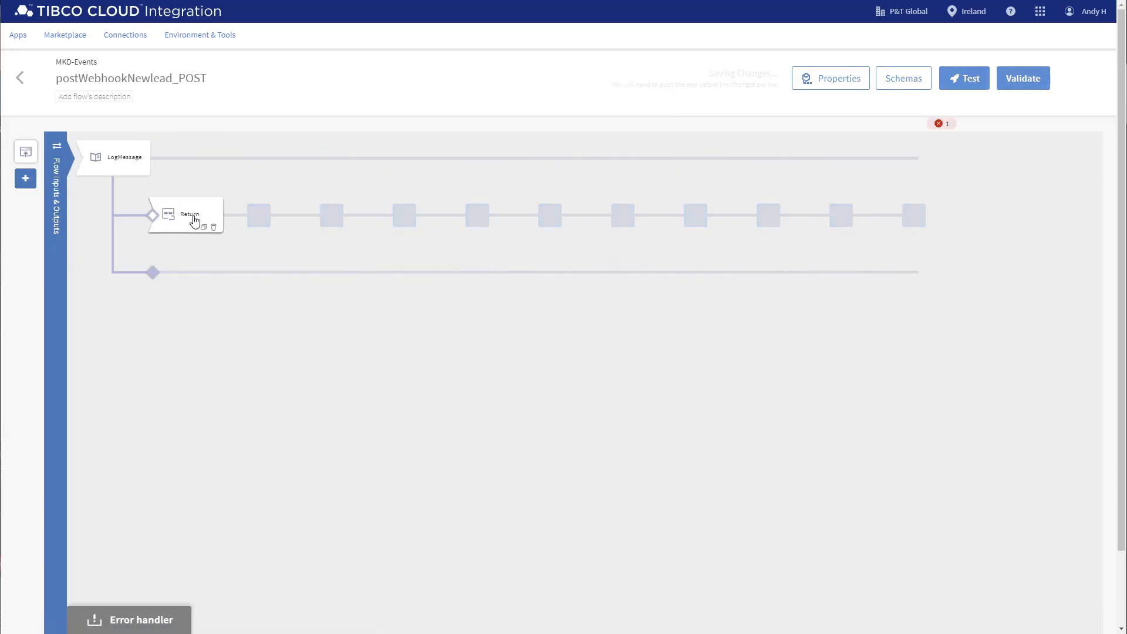
{"action": "left_click", "coordinate": [194, 219]}
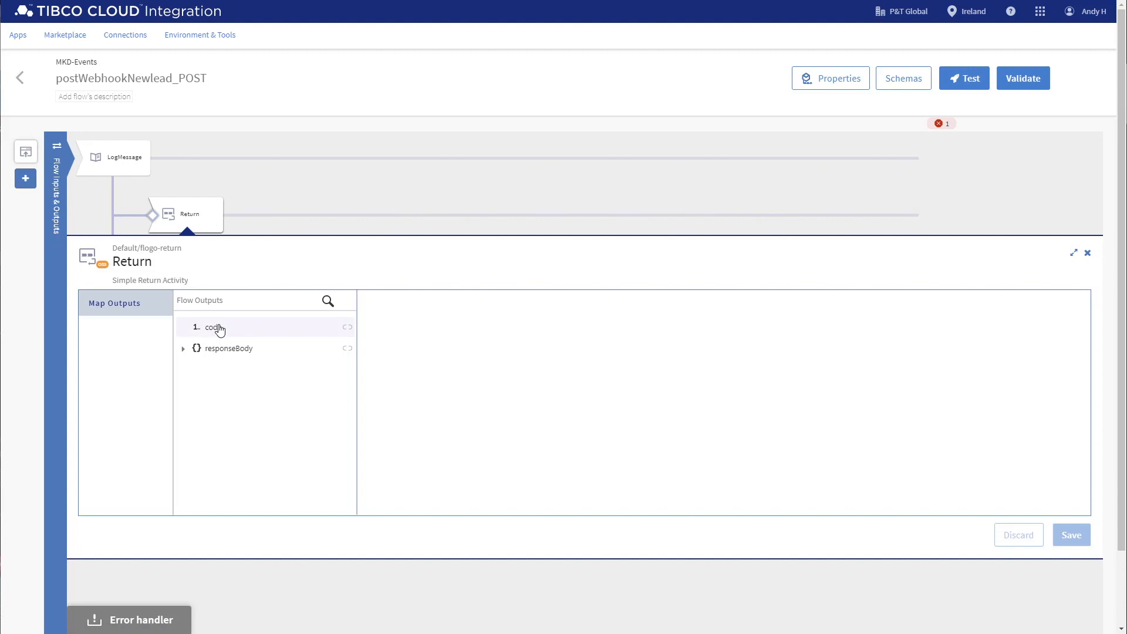
{"action": "left_click", "coordinate": [219, 329]}
{"action": "type", "text": "200"}
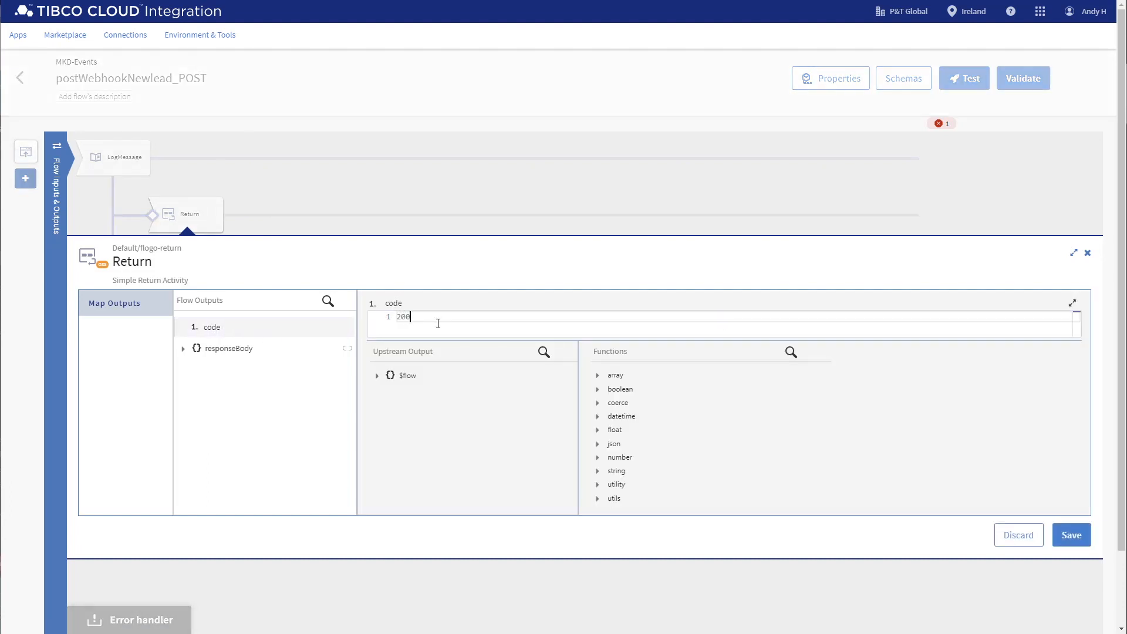
- Set the Return activity's responseBody body to "Record Ignored", save it and close its configuration
{"action": "left_click", "coordinate": [216, 349]}
{"action": "left_click", "coordinate": [222, 369]}
{"action": "type", "text": "\"Record "}
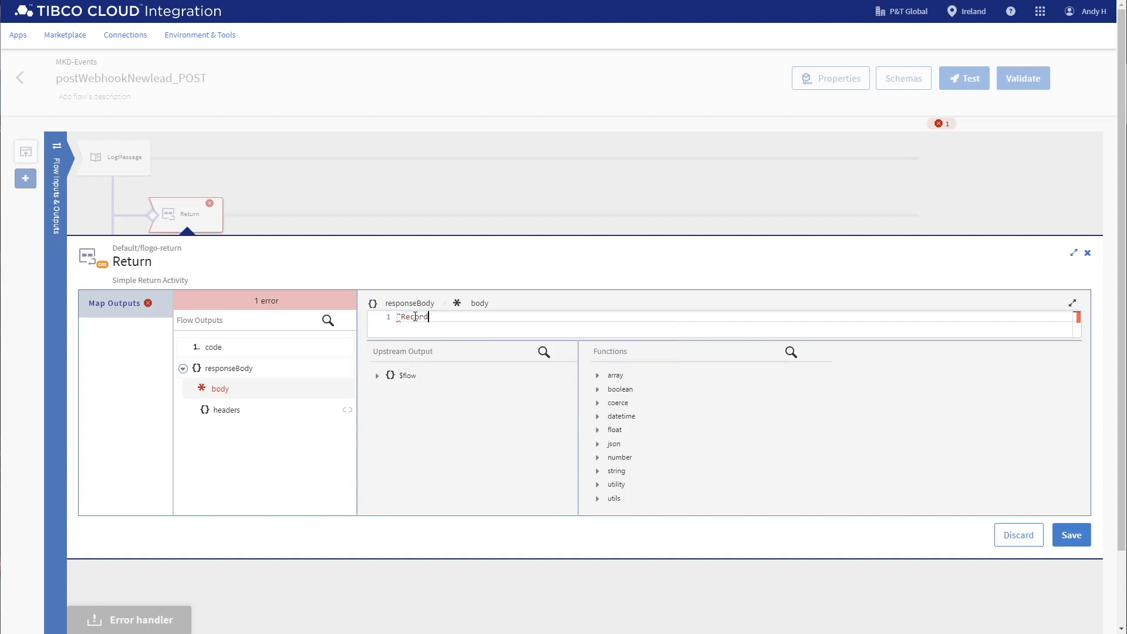
{"action": "type", "text": "Ignored"}
{"action": "left_click", "coordinate": [1071, 535]}
{"action": "left_click", "coordinate": [1087, 254]}
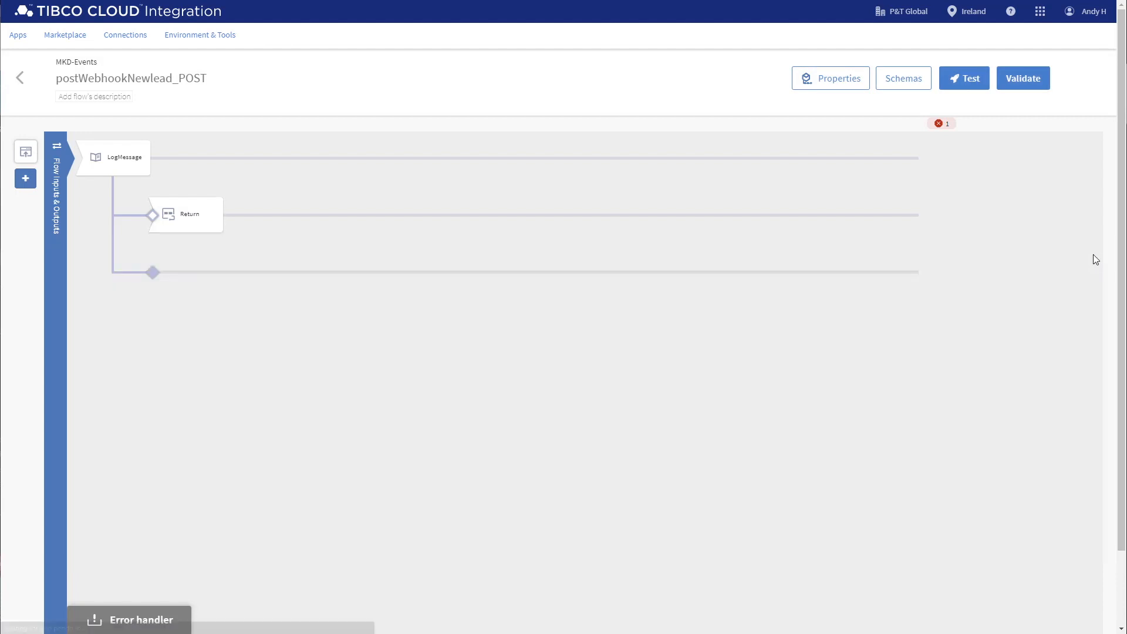
- Add a SalesforceCreate activity to the no-matching-condition branch, using connection MK-SFConnection and object Lead
{"action": "left_click", "coordinate": [182, 273]}
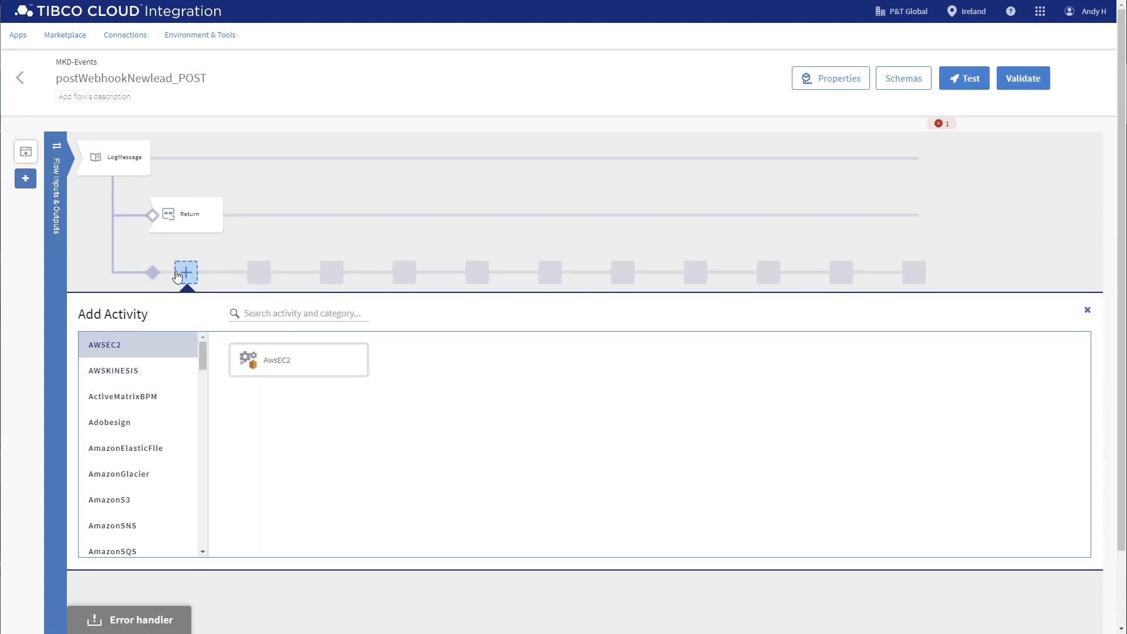
{"action": "left_click", "coordinate": [250, 316]}
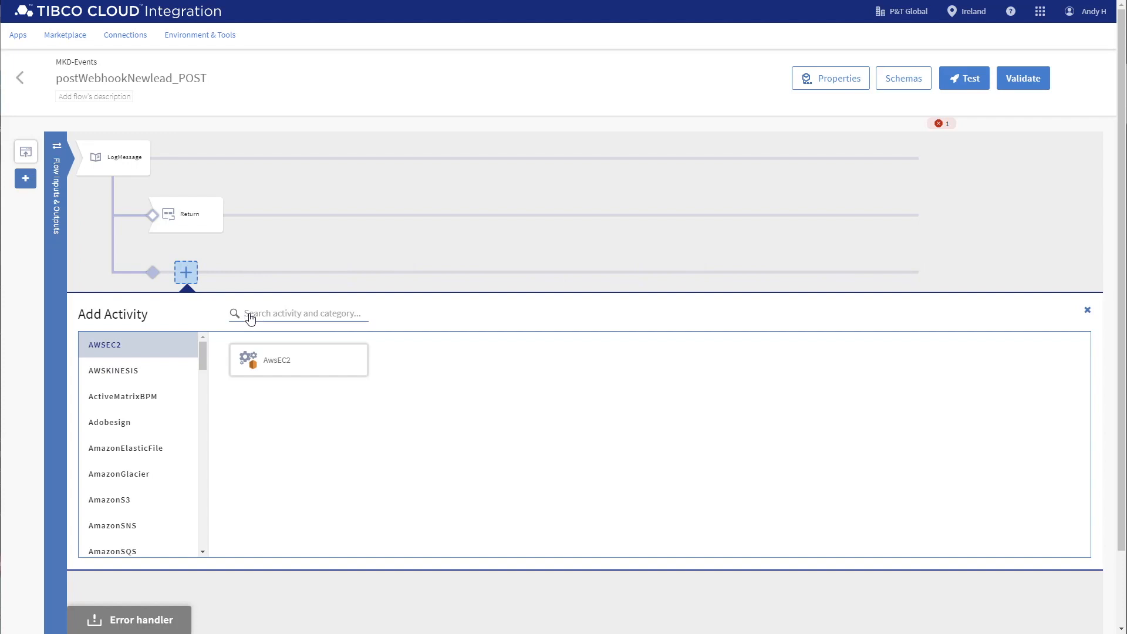
{"action": "type", "text": "sales"}
{"action": "left_click", "coordinate": [281, 359]}
{"action": "left_click", "coordinate": [268, 378]}
{"action": "left_click", "coordinate": [264, 393]}
{"action": "left_click", "coordinate": [264, 423]}
{"action": "type", "text": "Lead"}
{"action": "key", "text": "Return"}
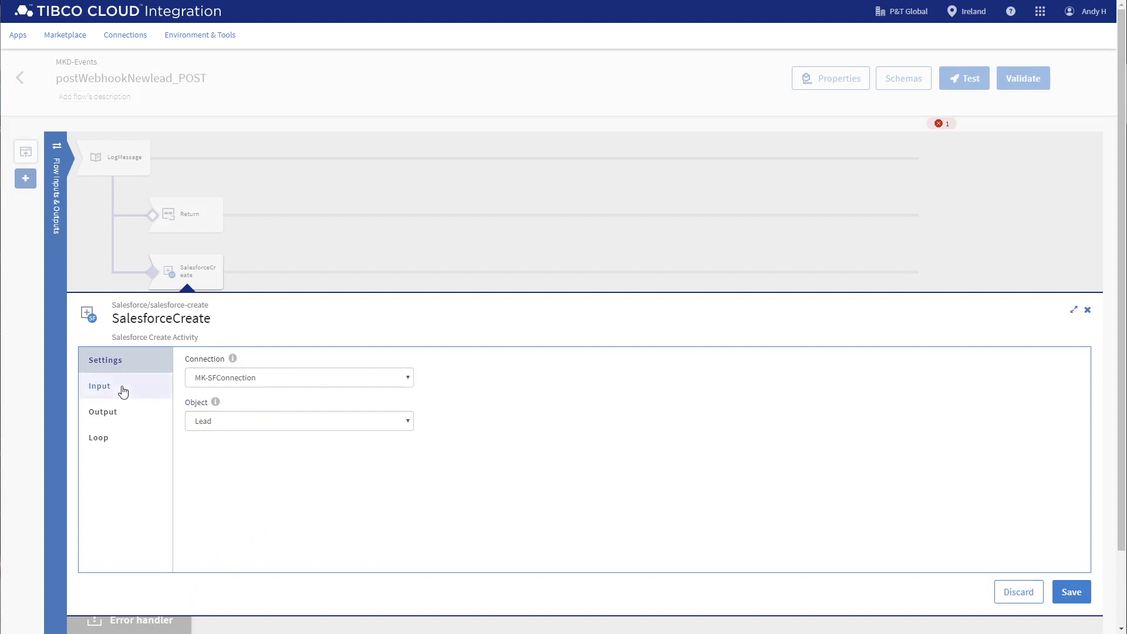
- Map the Lead records array in SalesforceCreate's input with a forEach expression
{"action": "left_click", "coordinate": [132, 391]}
{"action": "left_click", "coordinate": [183, 384]}
{"action": "left_click", "coordinate": [191, 406]}
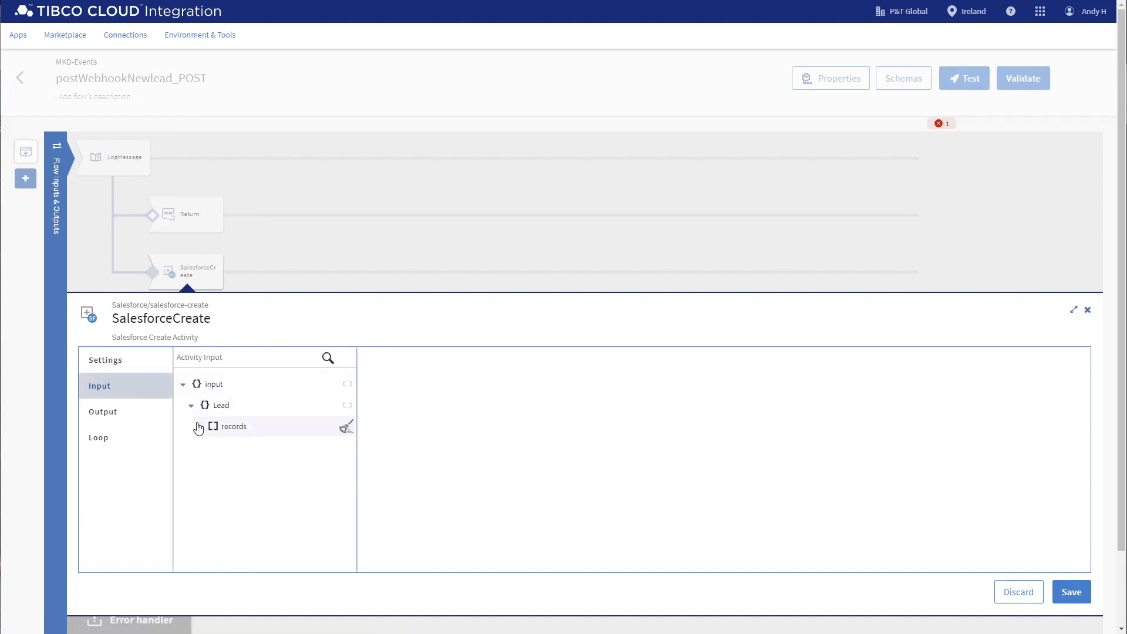
{"action": "left_click", "coordinate": [199, 427]}
{"action": "left_click", "coordinate": [234, 426]}
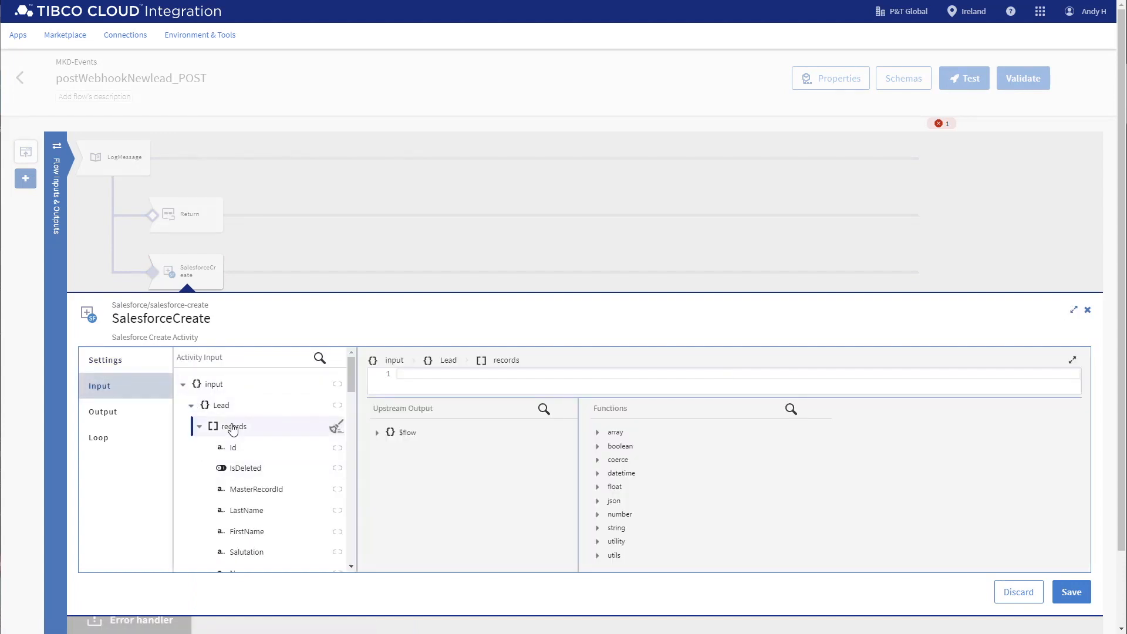
{"action": "left_click", "coordinate": [409, 377]}
{"action": "type", "text": "for"}
{"action": "left_click", "coordinate": [465, 384]}
- Map the Lead record's LastName to $flow.body.lastName and FirstName to $flow.body.firstName
{"action": "left_click", "coordinate": [246, 510]}
{"action": "left_click", "coordinate": [377, 433]}
{"action": "left_click", "coordinate": [385, 448]}
{"action": "left_click", "coordinate": [429, 493]}
{"action": "left_click", "coordinate": [247, 532]}
{"action": "left_click", "coordinate": [431, 477]}
- Map the Lead record's Company, Street and City fields to the flow body's company, address and city
{"action": "scroll", "coordinate": [282, 536], "scroll_direction": "down", "scroll_amount": 2}
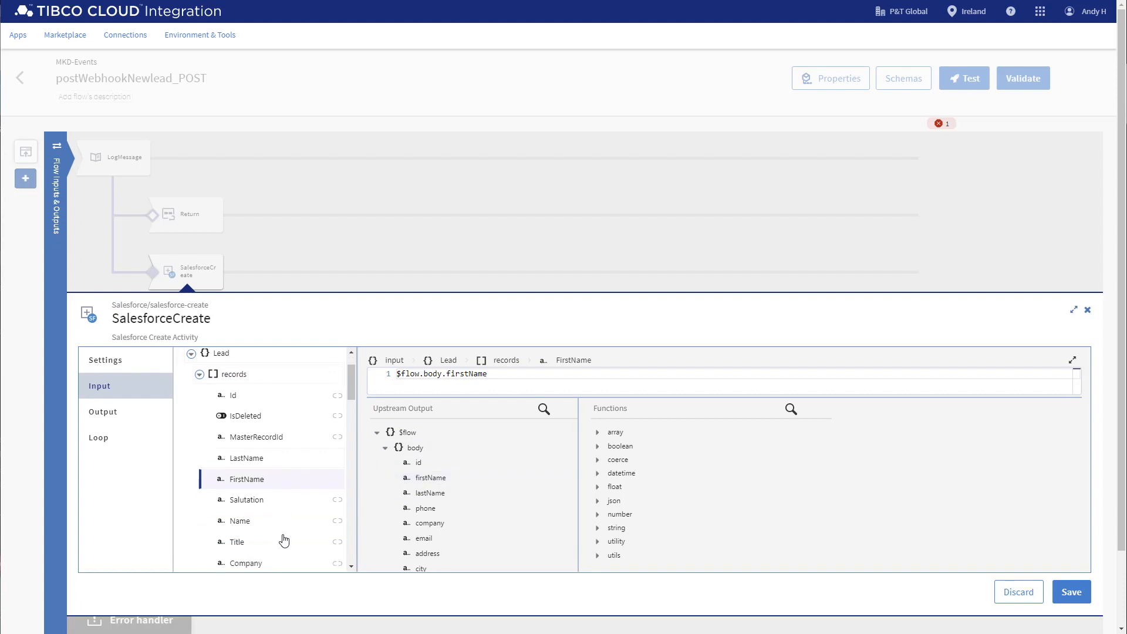
{"action": "left_click", "coordinate": [264, 497]}
{"action": "left_click", "coordinate": [428, 523]}
{"action": "left_click", "coordinate": [255, 519]}
{"action": "left_click", "coordinate": [428, 553]}
{"action": "left_click", "coordinate": [279, 541]}
{"action": "left_click", "coordinate": [420, 568]}
- Map the Lead record's State and Country fields to the flow body's state and country
{"action": "scroll", "coordinate": [274, 533], "scroll_direction": "down", "scroll_amount": 2}
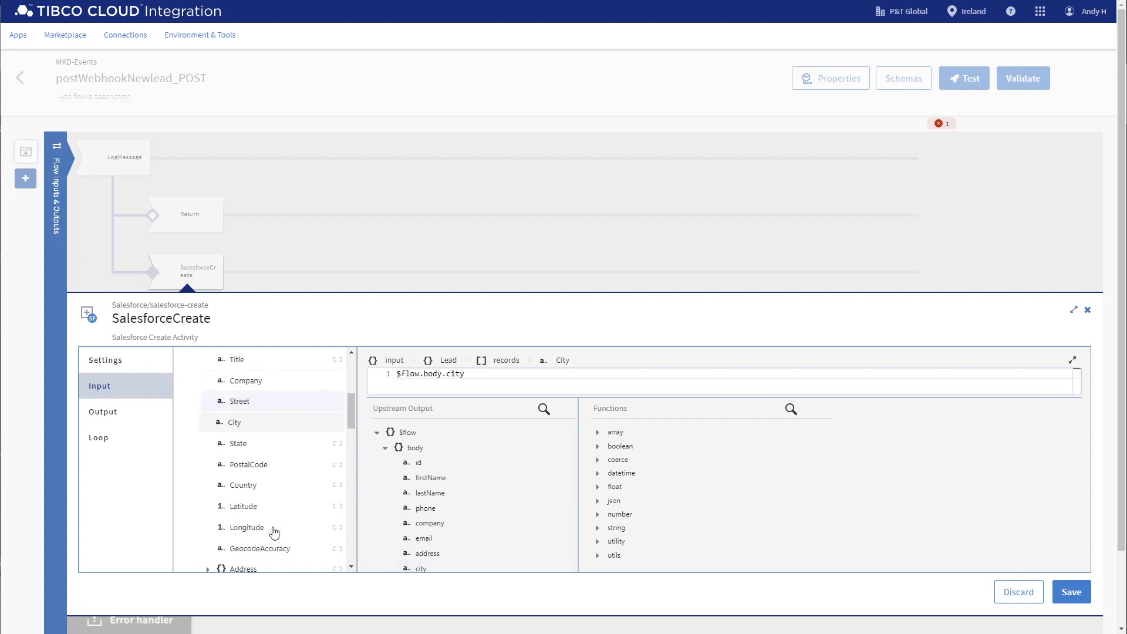
{"action": "scroll", "coordinate": [376, 549], "scroll_direction": "down", "scroll_amount": 1}
{"action": "left_click", "coordinate": [248, 444]}
{"action": "left_click", "coordinate": [423, 547]}
{"action": "left_click", "coordinate": [242, 484]}
{"action": "left_click", "coordinate": [427, 562]}
- Map the Lead record's Phone and Email to the flow body's phone and email, and save the SalesforceCreate activity
{"action": "left_click_drag", "start_coordinate": [352, 421], "coordinate": [351, 436]}
{"action": "left_click", "coordinate": [241, 492]}
{"action": "left_click", "coordinate": [431, 474]}
{"action": "left_click", "coordinate": [237, 554]}
{"action": "left_click", "coordinate": [424, 502]}
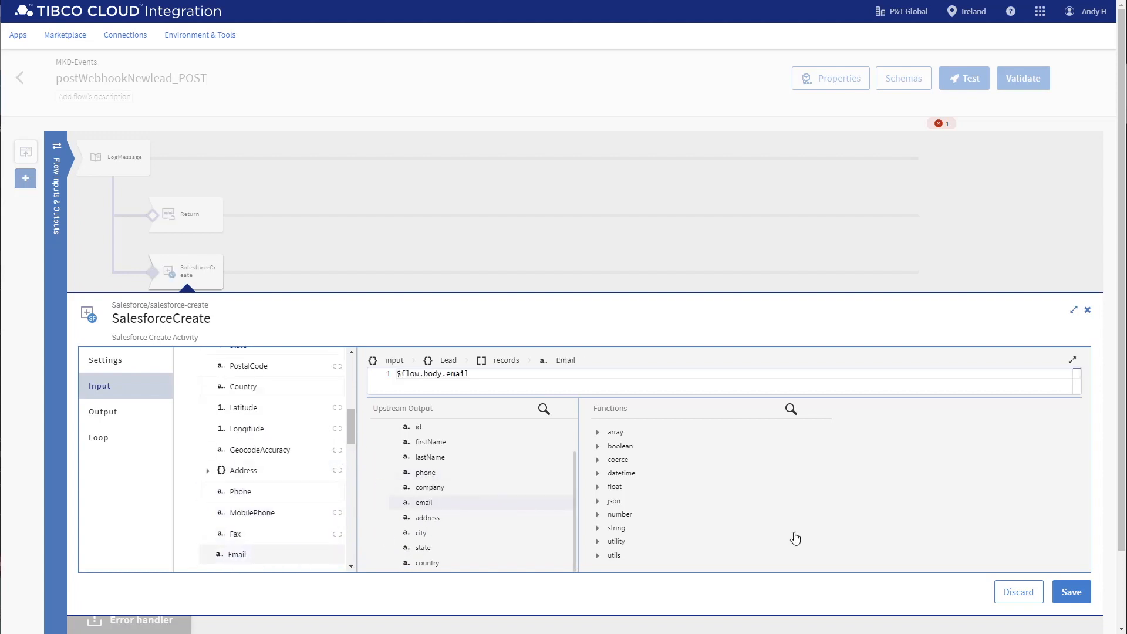
{"action": "left_click", "coordinate": [1067, 597]}
{"action": "left_click", "coordinate": [1087, 310]}
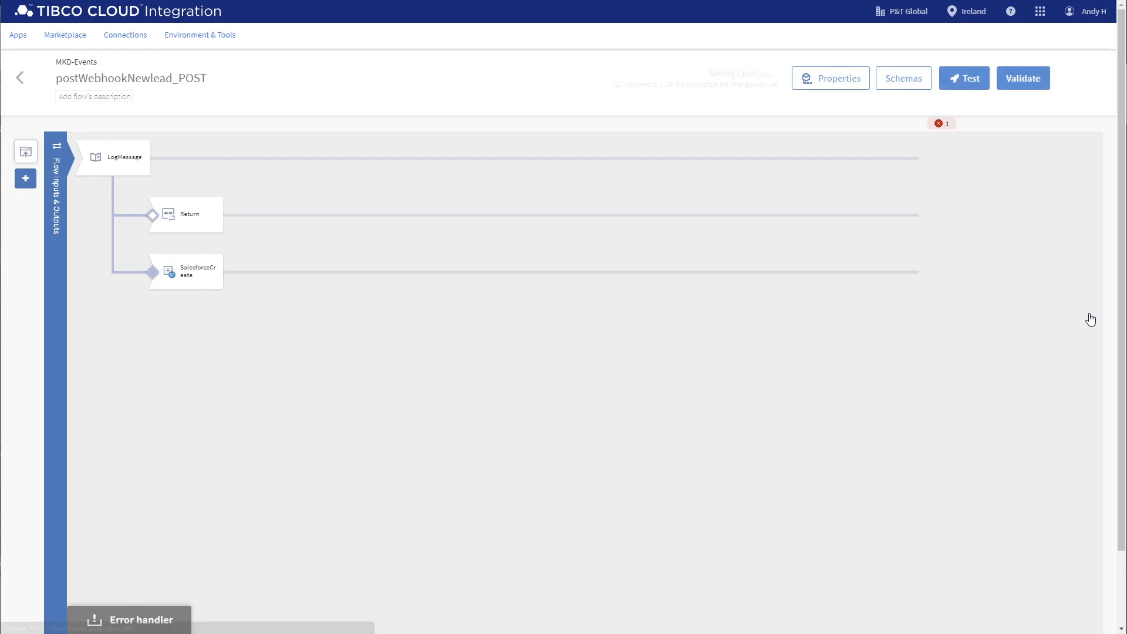
- Add a Return activity after SalesforceCreate and set its code to $activity[SalesforceCreate].output.hasErrors ? 400 : 200
{"action": "mouse_move", "coordinate": [467, 272]}
{"action": "left_click", "coordinate": [259, 273]}
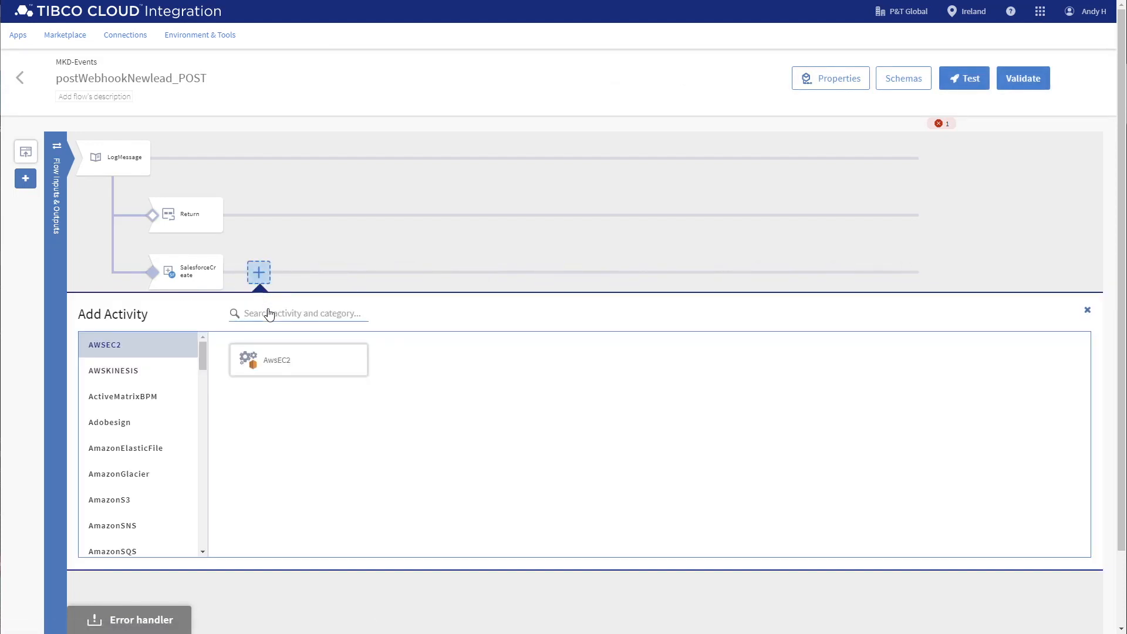
{"action": "type", "text": "ret"}
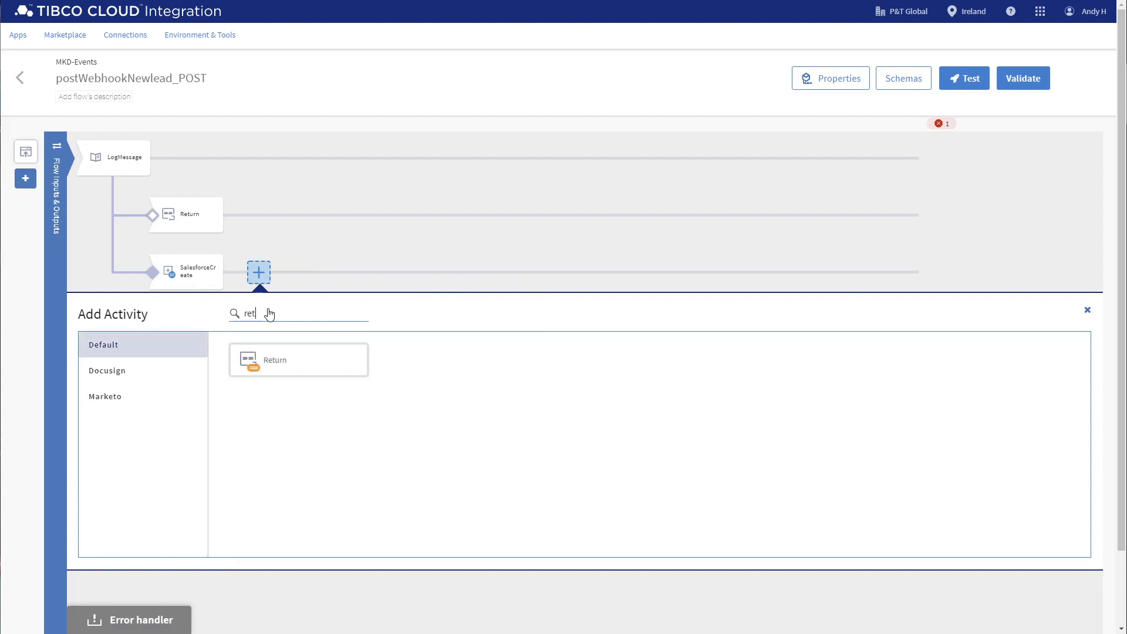
{"action": "type", "text": "urn"}
{"action": "left_click", "coordinate": [276, 359]}
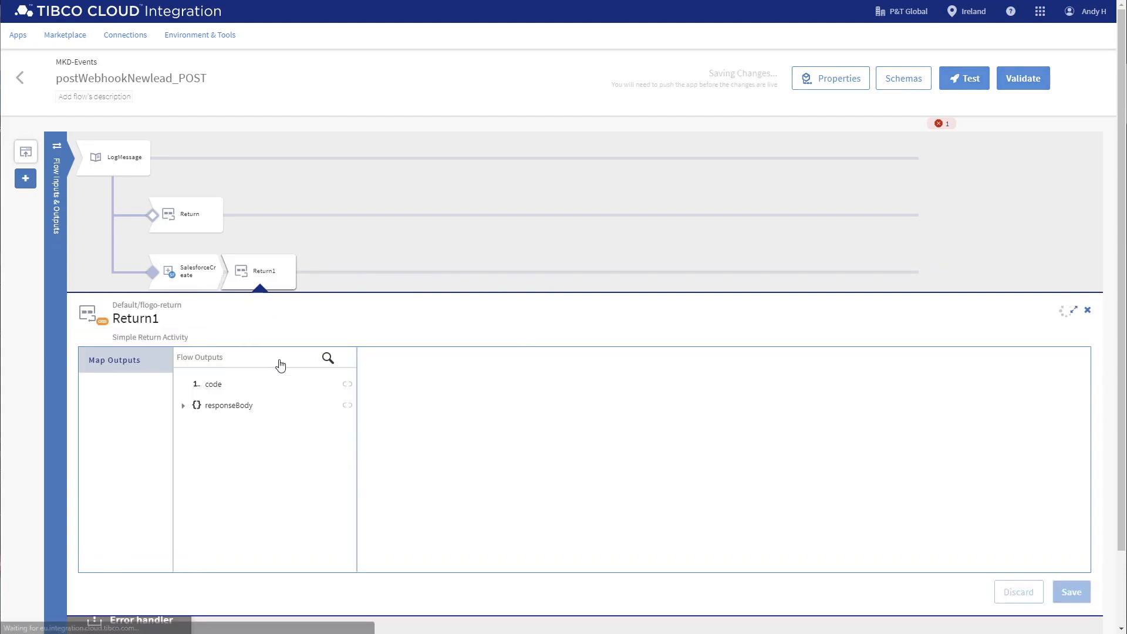
{"action": "left_click", "coordinate": [224, 392]}
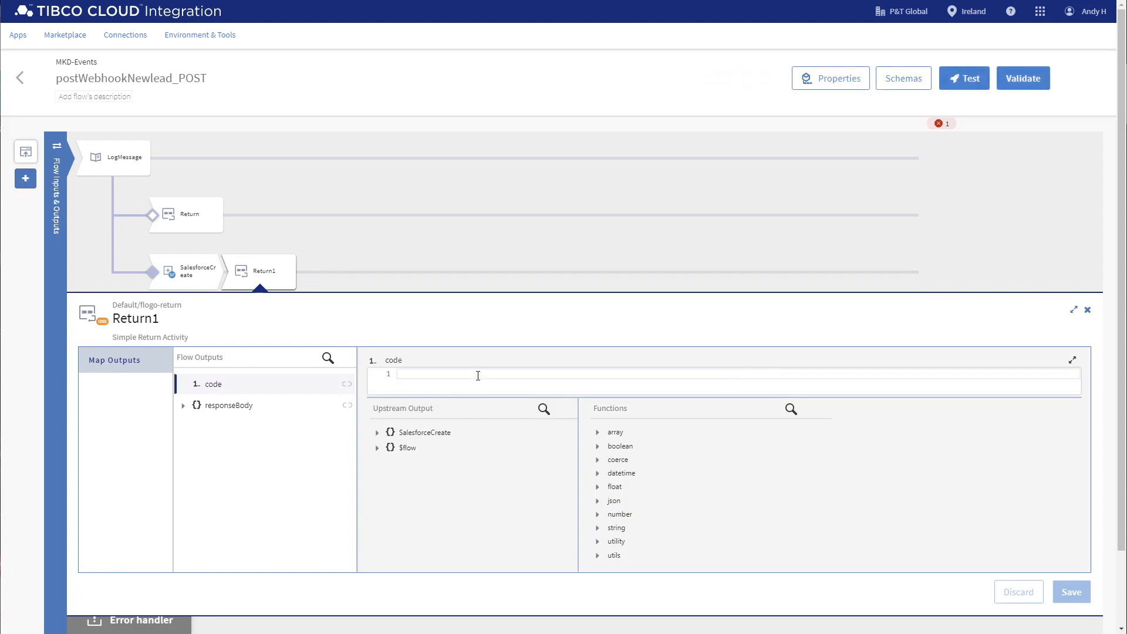
{"action": "type", "text": "$activity[SalesforceCreate].output.hasErrors ? 400 : 200"}
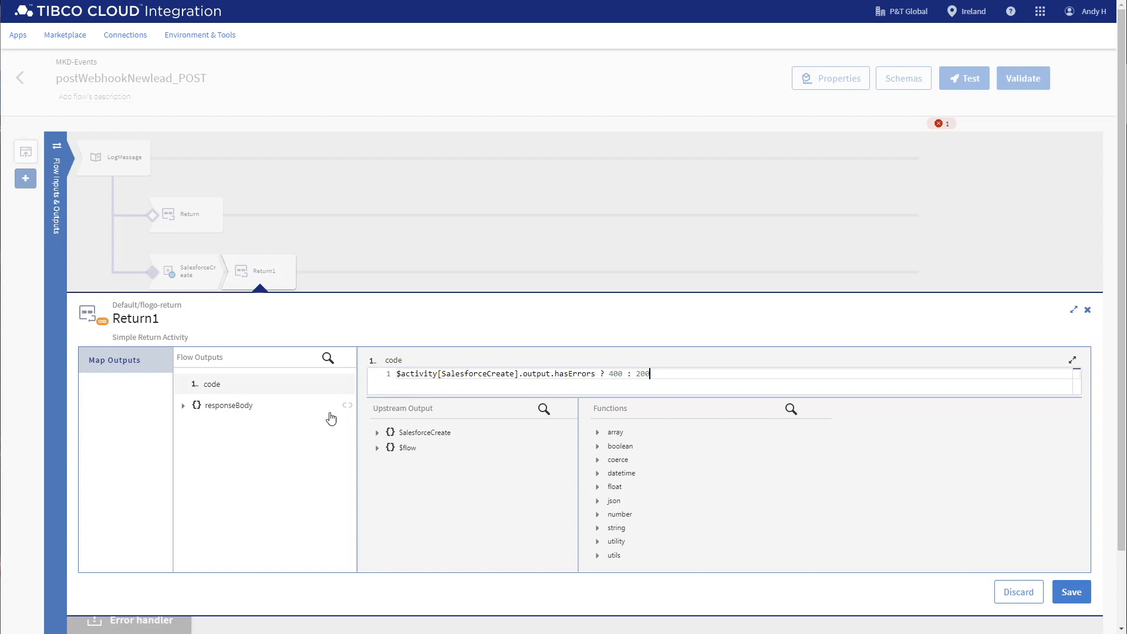
- Set the new Return's body to $activity[SalesforceCreate].output.hasErrors ? coerce.toString($activity[SalesforceCreate].output) : $activity[SalesforceCreate].output.results[0].id and save it
{"action": "left_click", "coordinate": [183, 406]}
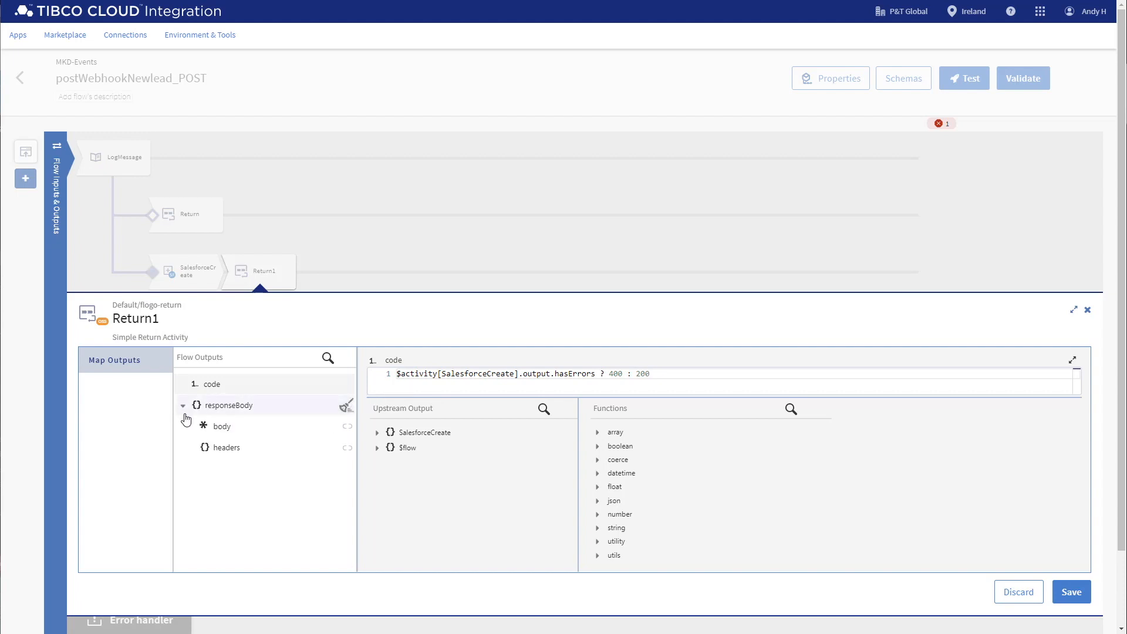
{"action": "left_click", "coordinate": [219, 432]}
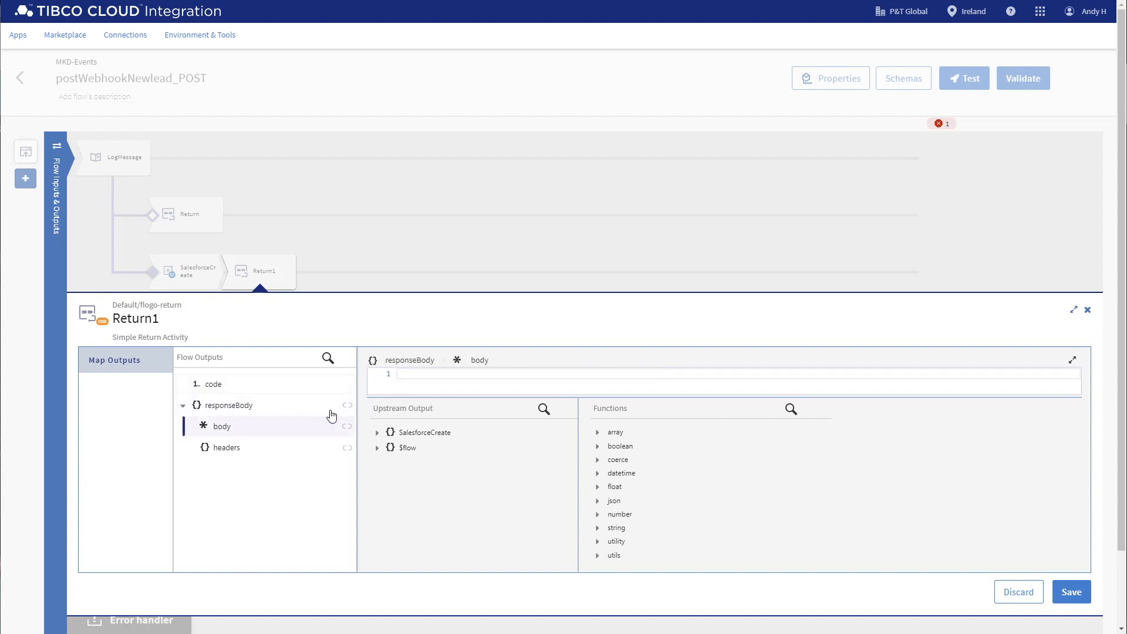
{"action": "type", "text": "$activity[SalesforceCreate].output.hasErrors ? coerce.toString($activity[SalesforceCreate].output) : $activity[SalesforceCreate].output.results[0].id"}
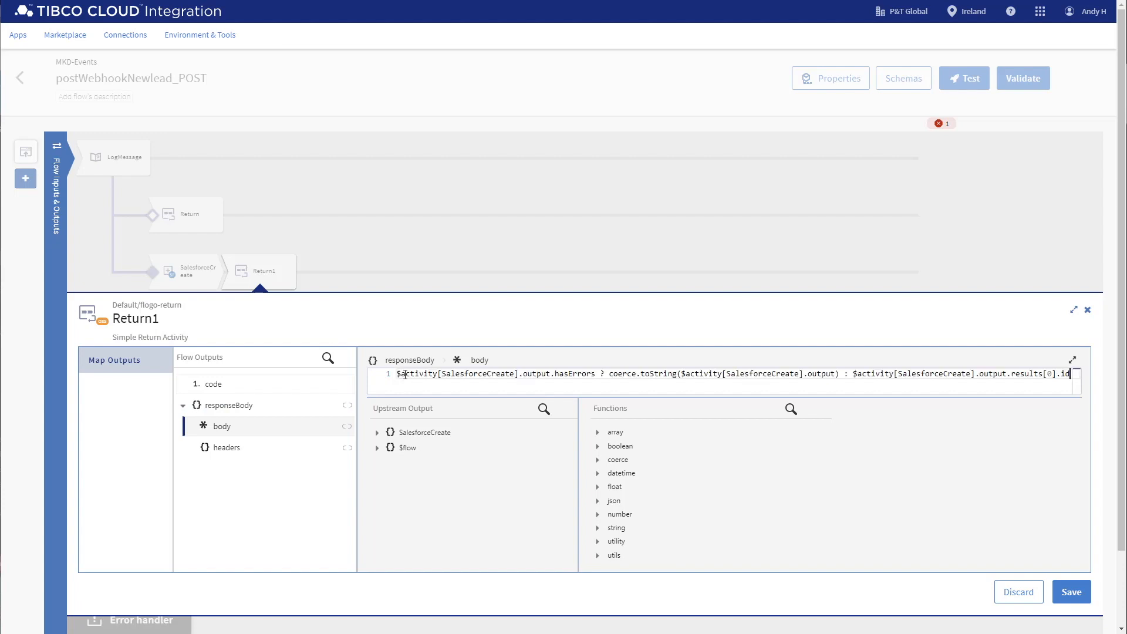
{"action": "left_click", "coordinate": [1070, 594]}
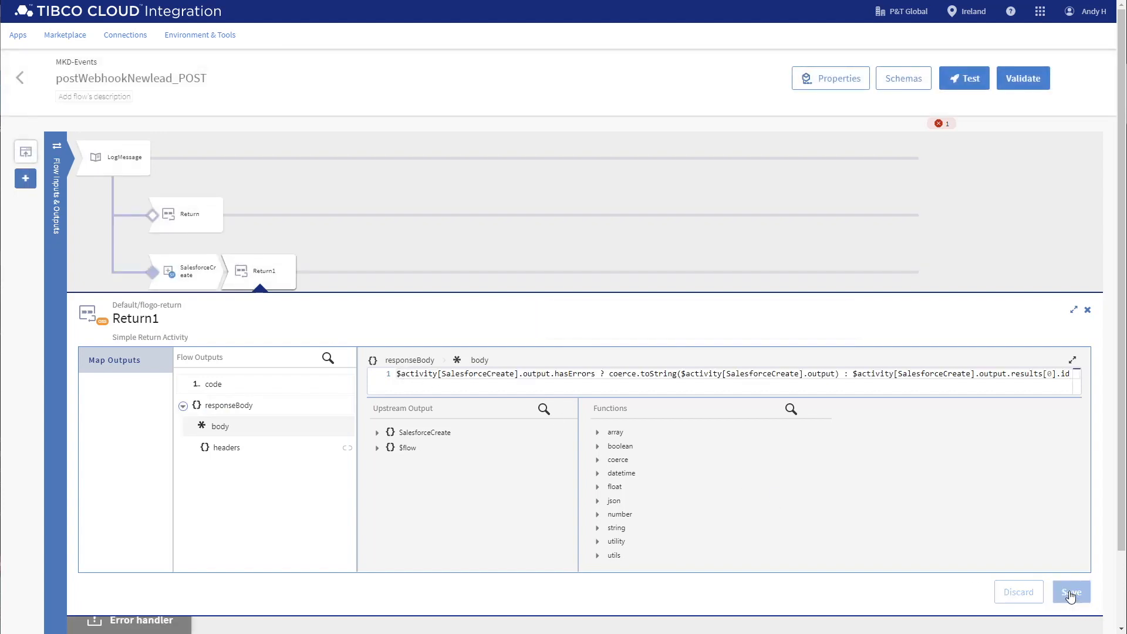
{"action": "left_click", "coordinate": [1087, 311]}
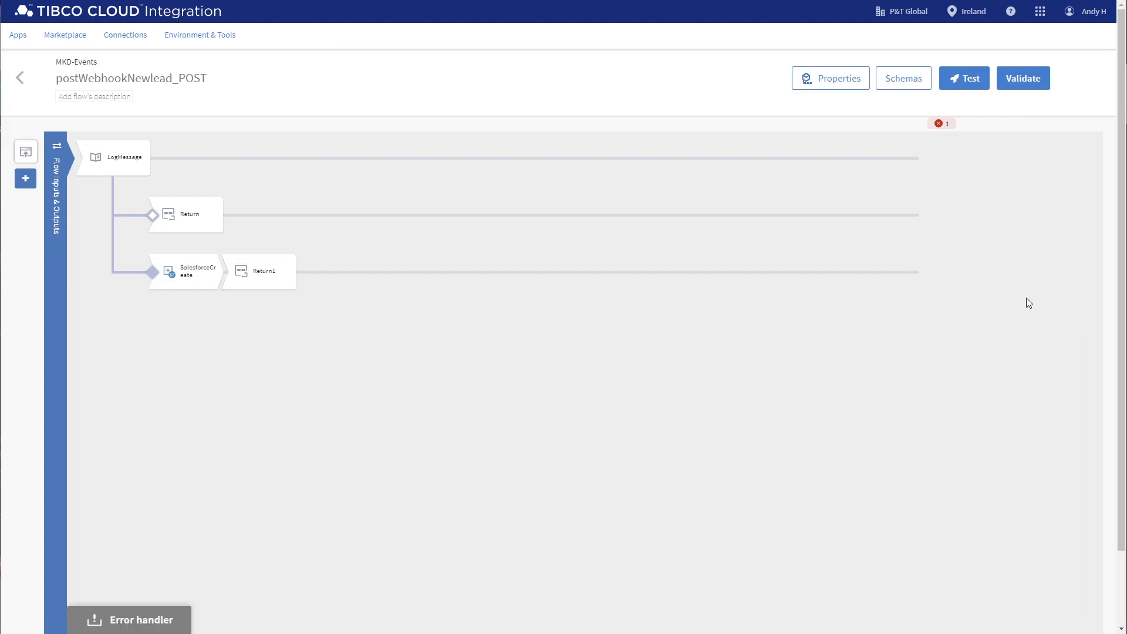
- Leave the flow for the apps list and reopen the MKD-Events app
{"action": "left_click", "coordinate": [21, 83]}
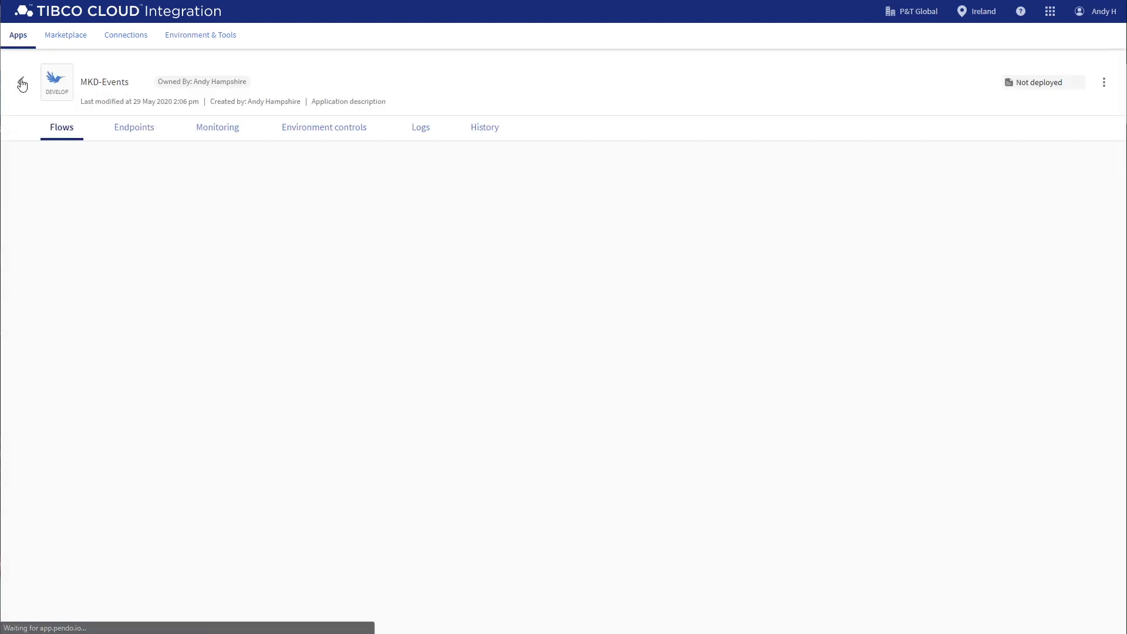
{"action": "left_click", "coordinate": [22, 83]}
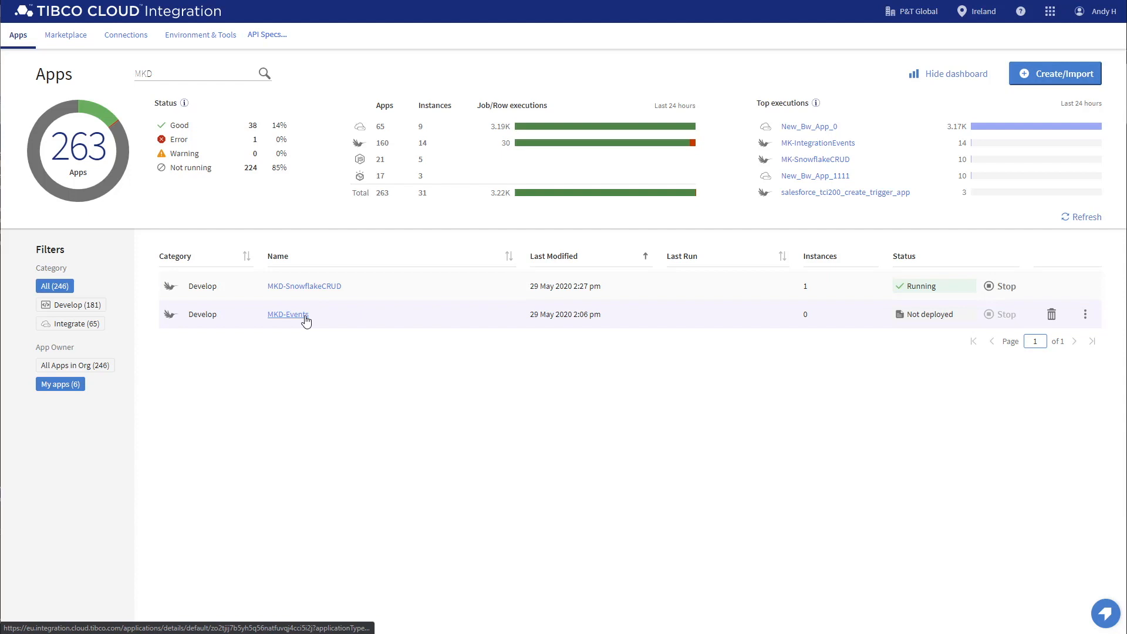
{"action": "left_click", "coordinate": [305, 319]}
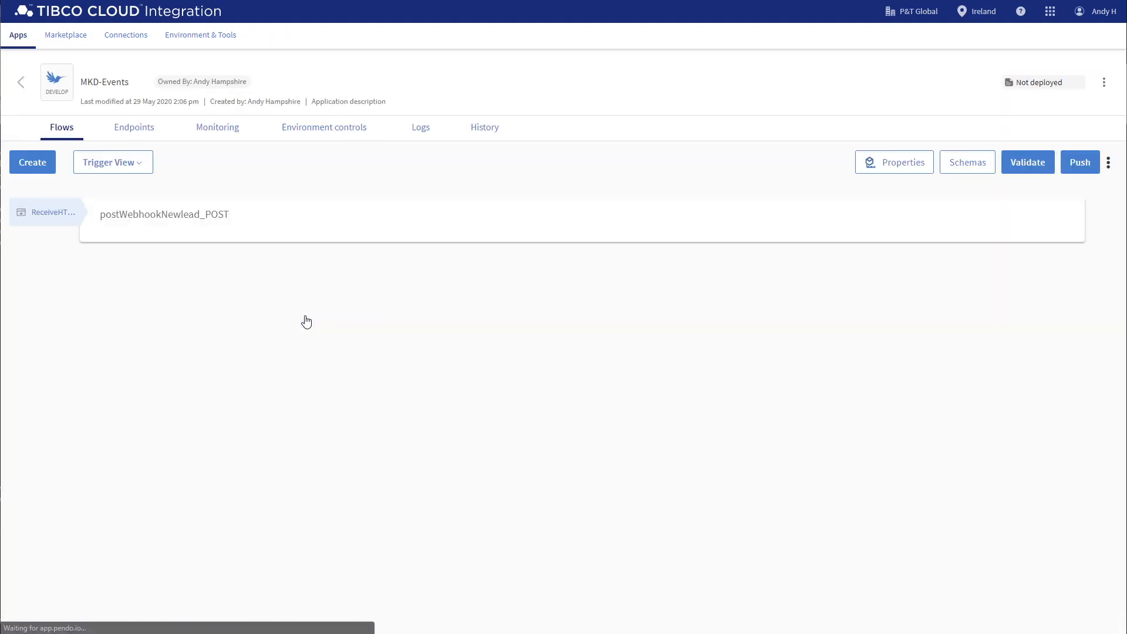
- Add a Receive Salesforce Message trigger to the MKD-Events app
{"action": "left_click", "coordinate": [32, 162]}
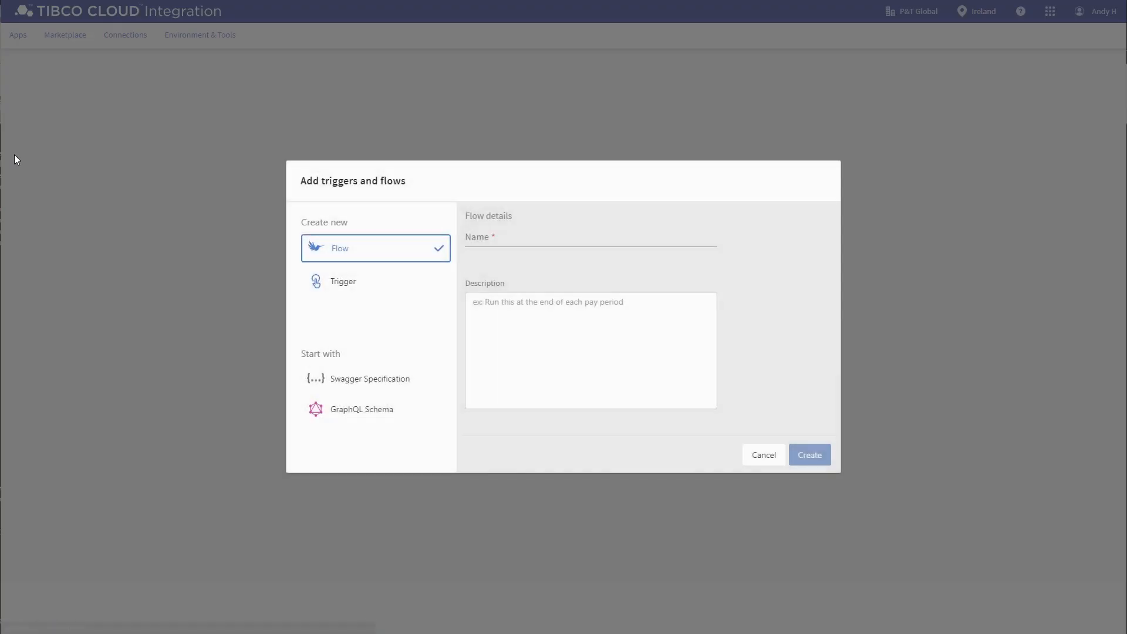
{"action": "left_click", "coordinate": [348, 280]}
{"action": "left_click", "coordinate": [520, 218]}
{"action": "type", "text": "sales"}
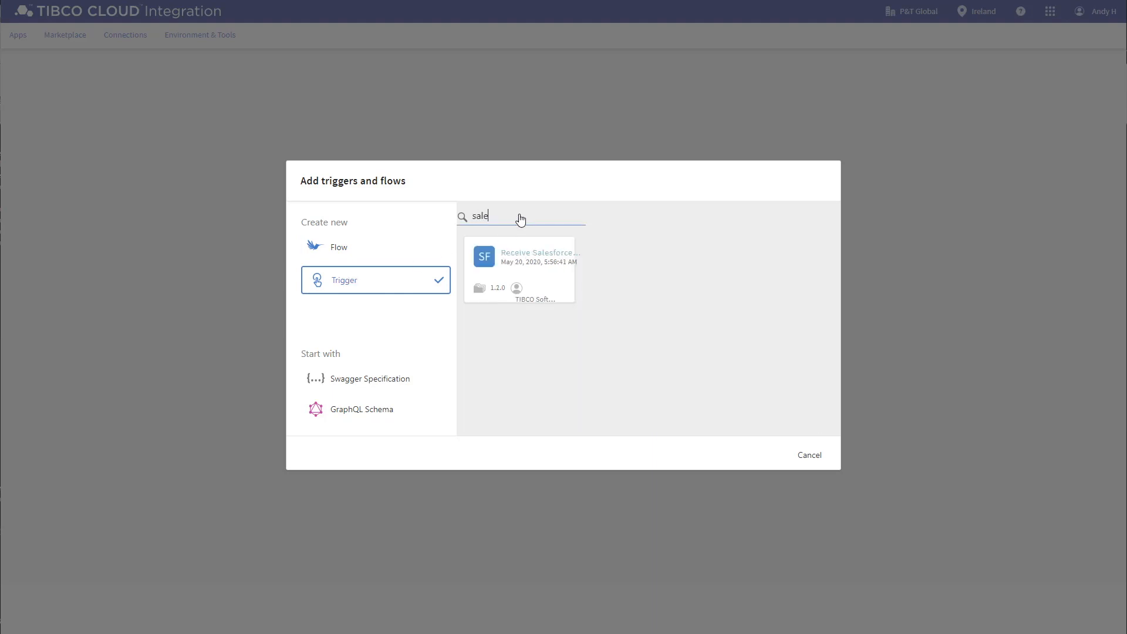
{"action": "left_click", "coordinate": [515, 258]}
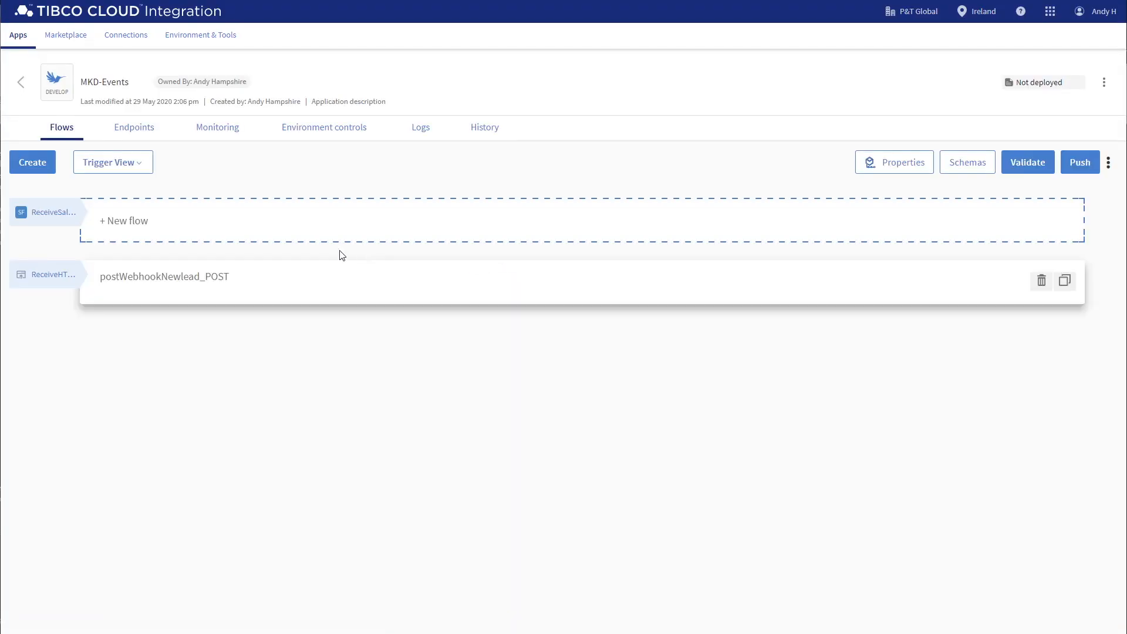
- Create a new flow named SFCreated under the Salesforce trigger
{"action": "left_click", "coordinate": [136, 226]}
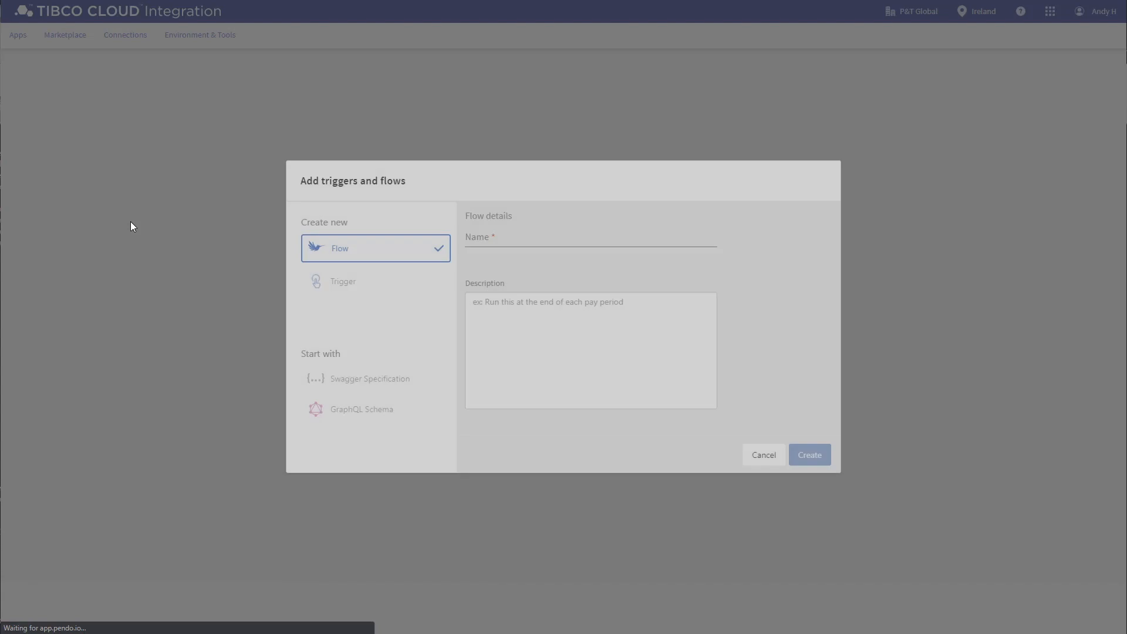
{"action": "left_click", "coordinate": [507, 241]}
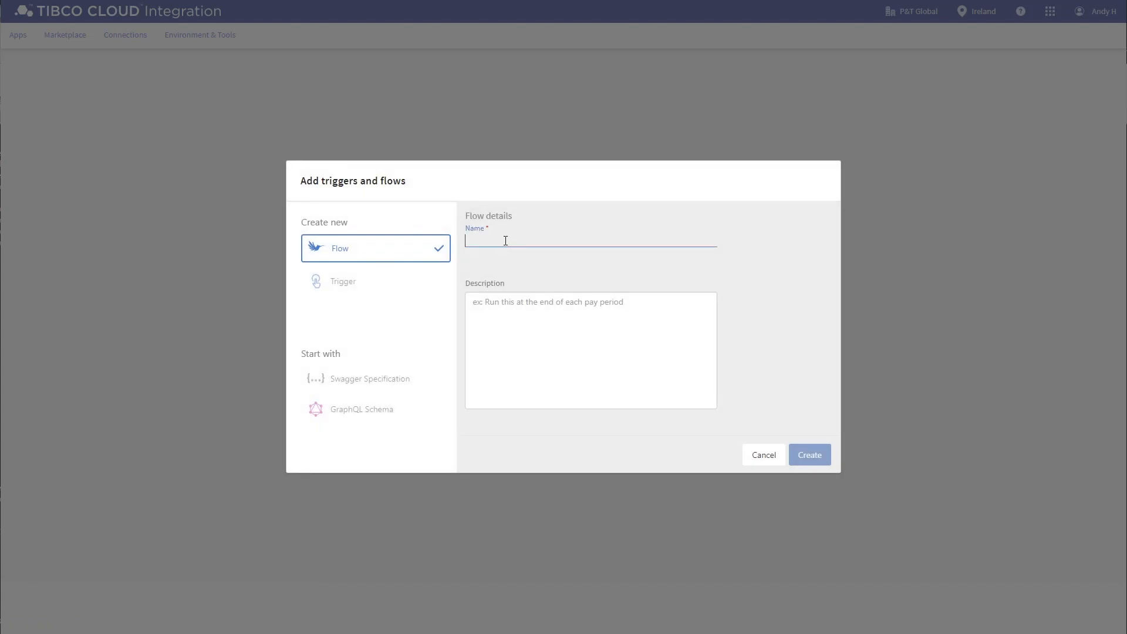
{"action": "type", "text": "SFCreated"}
{"action": "left_click", "coordinate": [819, 458]}
- Configure the ReceiveSalesforceMessage trigger with connection MK-SFConnection and object Lead
{"action": "left_click", "coordinate": [583, 272]}
{"action": "left_click", "coordinate": [581, 282]}
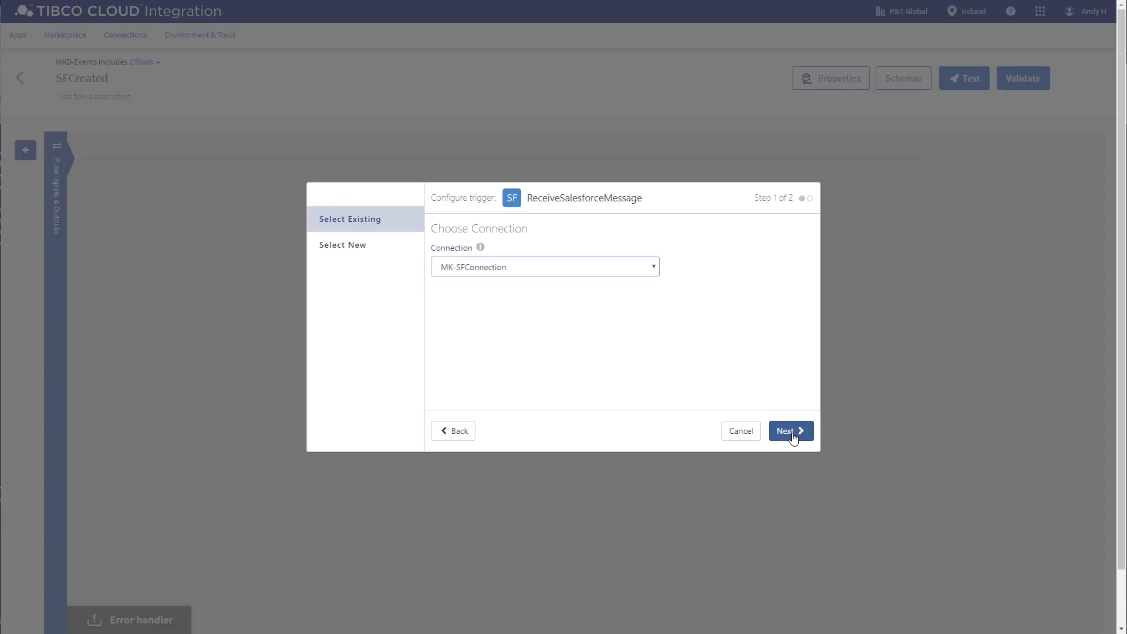
{"action": "left_click", "coordinate": [791, 434]}
{"action": "left_click", "coordinate": [557, 267]}
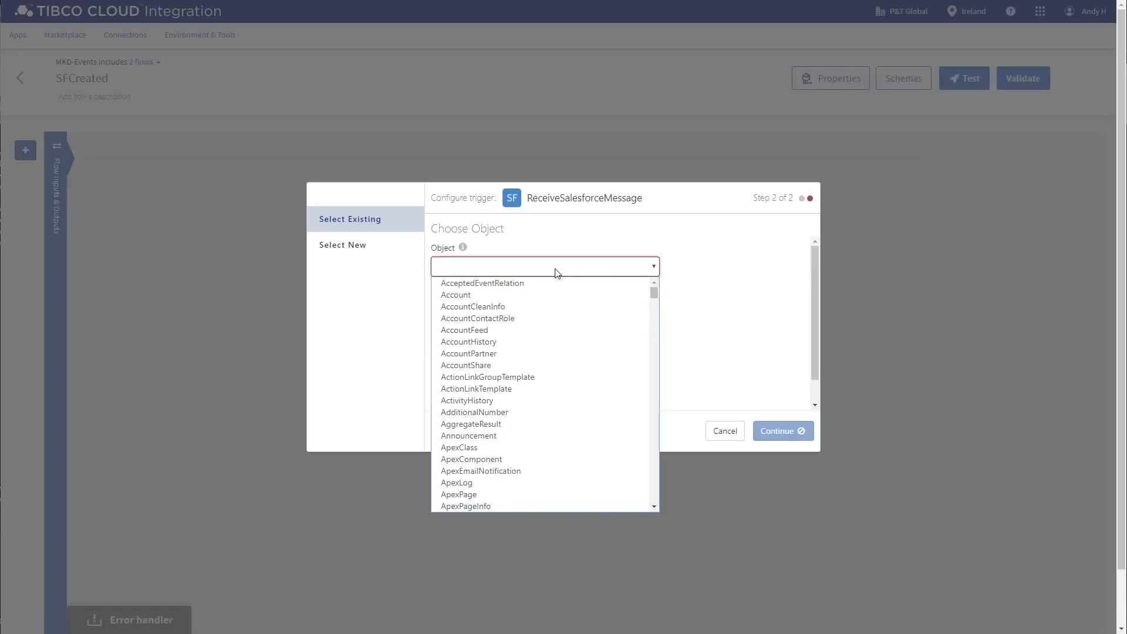
{"action": "type", "text": "Lead"}
{"action": "key", "text": "Return"}
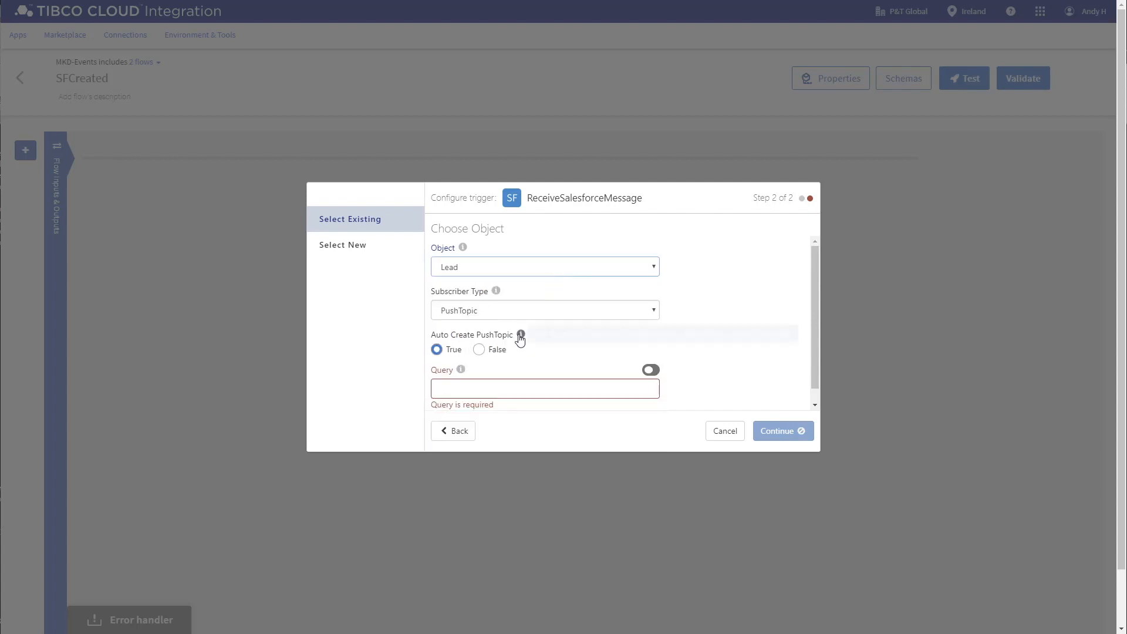
- Enter a PushTopic query selecting lead fields including Email, Company, Street, City, State and Country, and copy the trigger's output schema into the flow inputs
{"action": "left_click", "coordinate": [499, 383]}
{"action": "key", "text": "ctrl+v"}
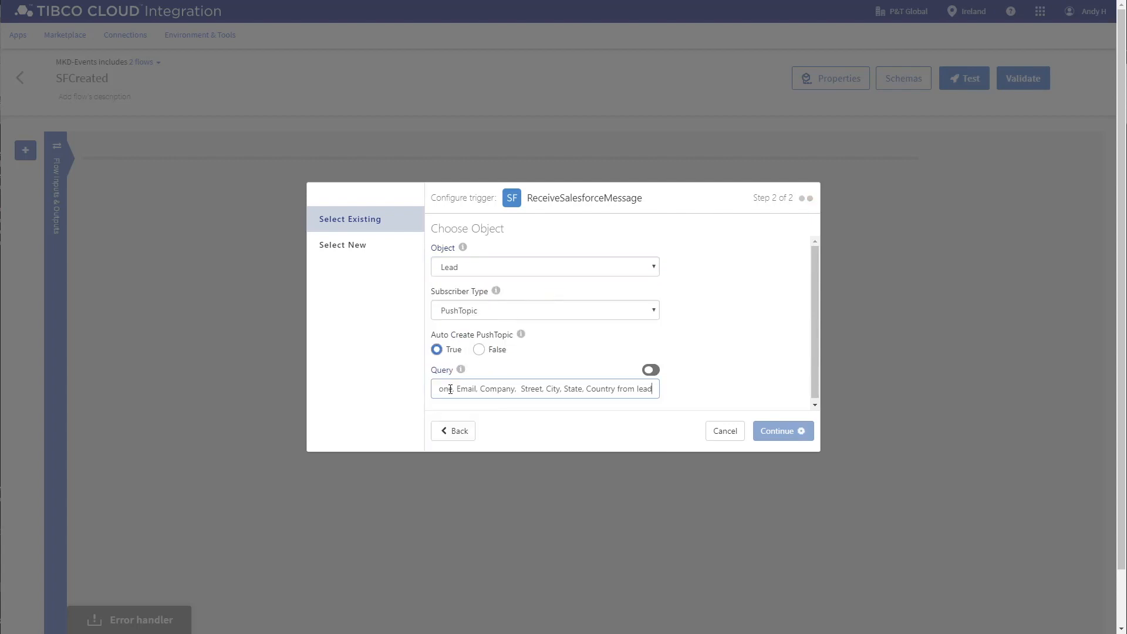
{"action": "left_click", "coordinate": [778, 431]}
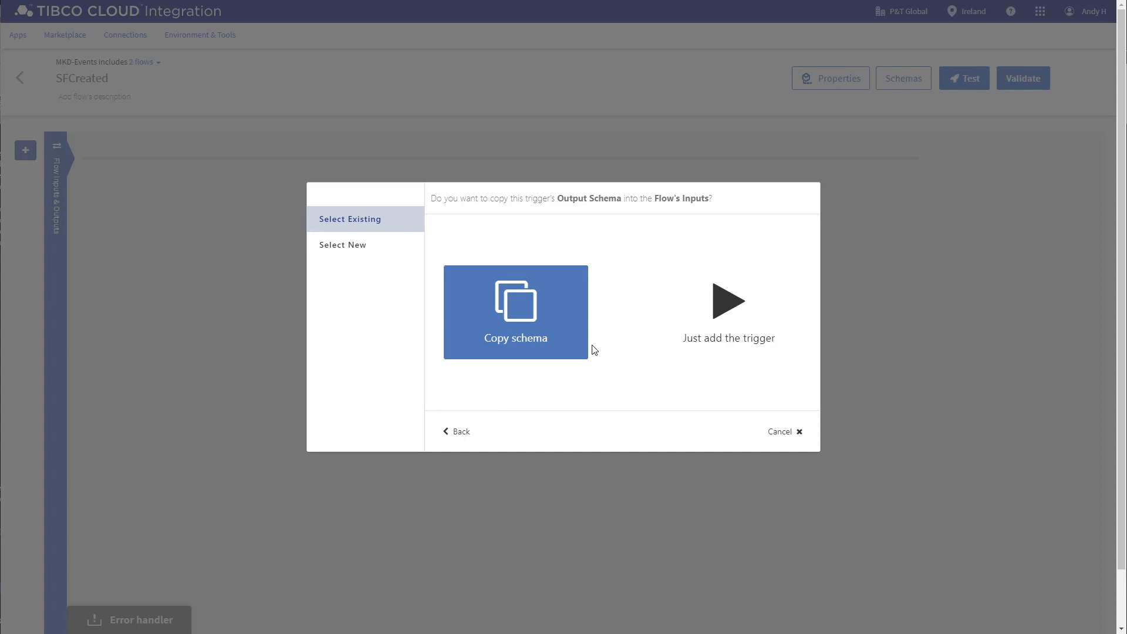
{"action": "left_click", "coordinate": [532, 328]}
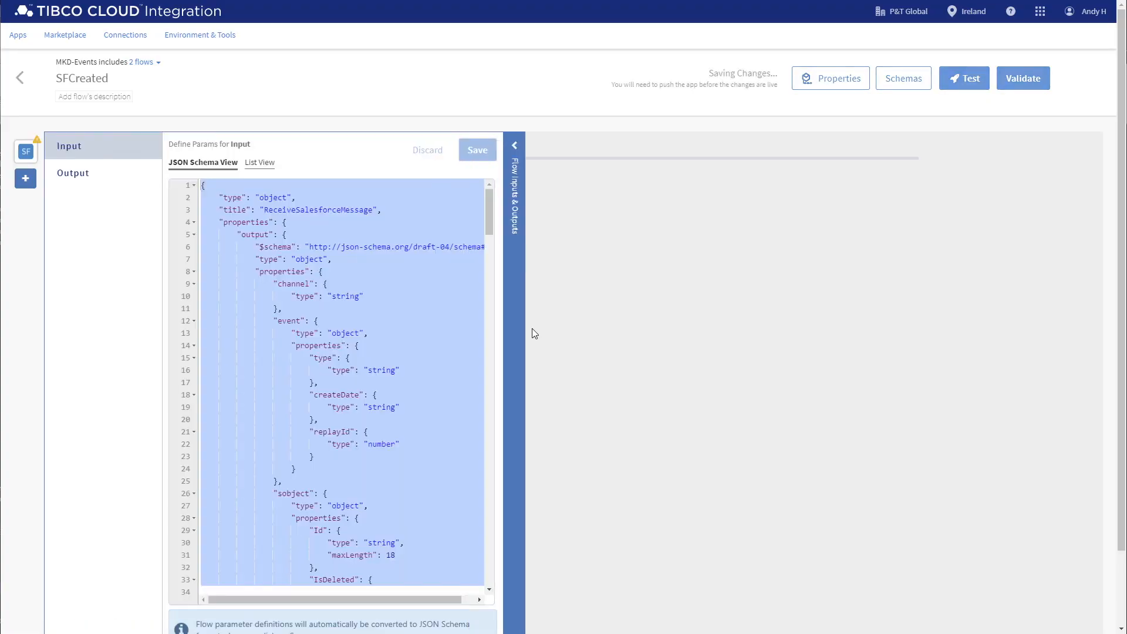
- Map the ReceiveSalesforceMessage trigger's output to the flow input as $trigger.output and save the mapping
{"action": "left_click", "coordinate": [24, 152]}
{"action": "left_click", "coordinate": [274, 226]}
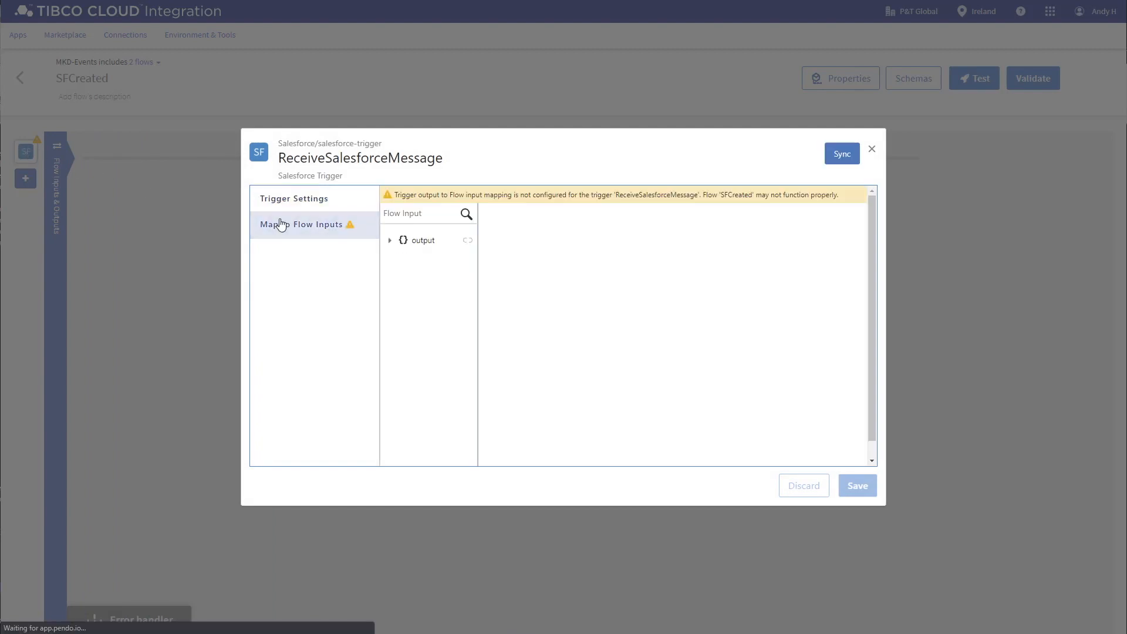
{"action": "left_click", "coordinate": [391, 244]}
{"action": "left_click", "coordinate": [497, 299]}
{"action": "double_click", "coordinate": [537, 318]}
{"action": "left_click", "coordinate": [857, 485]}
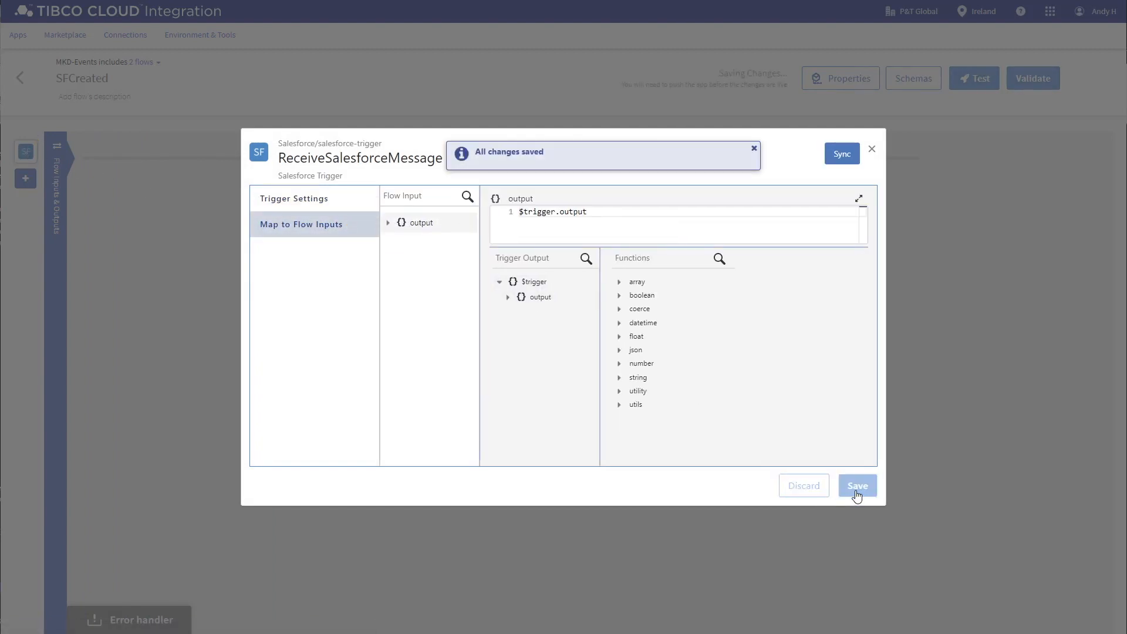
{"action": "left_click", "coordinate": [872, 149]}
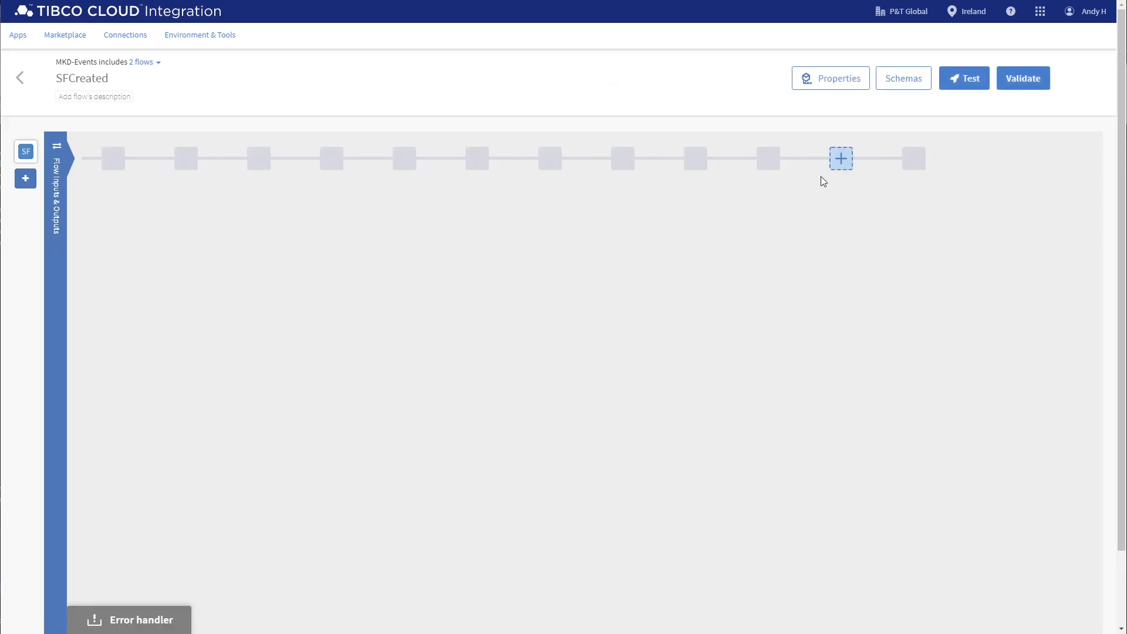
- Add a Log Message activity as the first activity of the SFCreated flow
{"action": "left_click", "coordinate": [112, 157]}
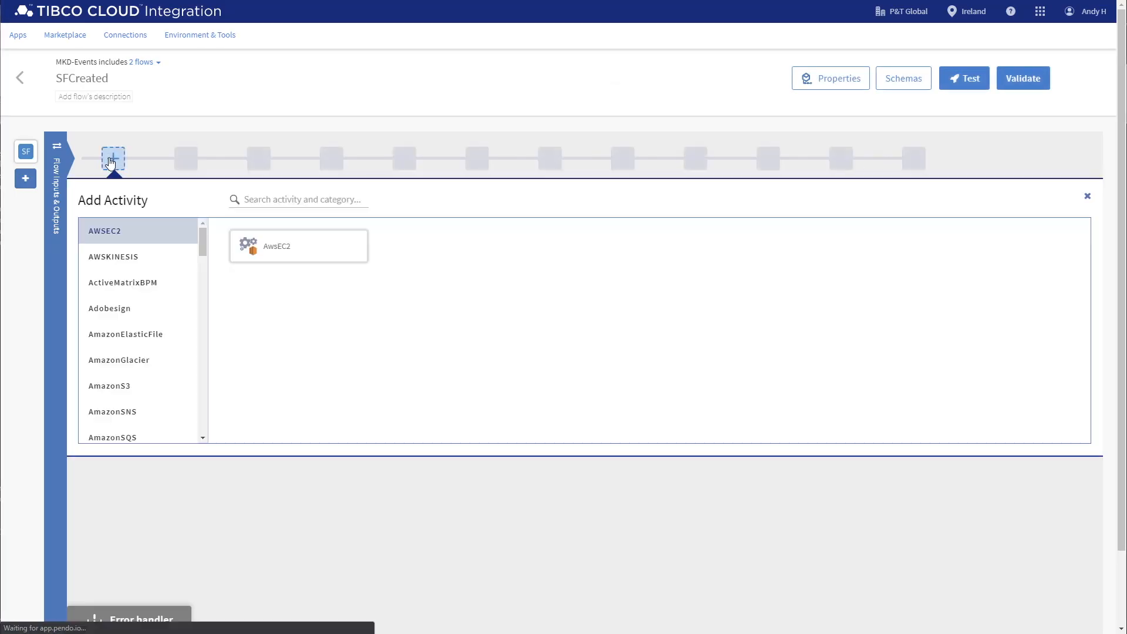
{"action": "type", "text": "log"}
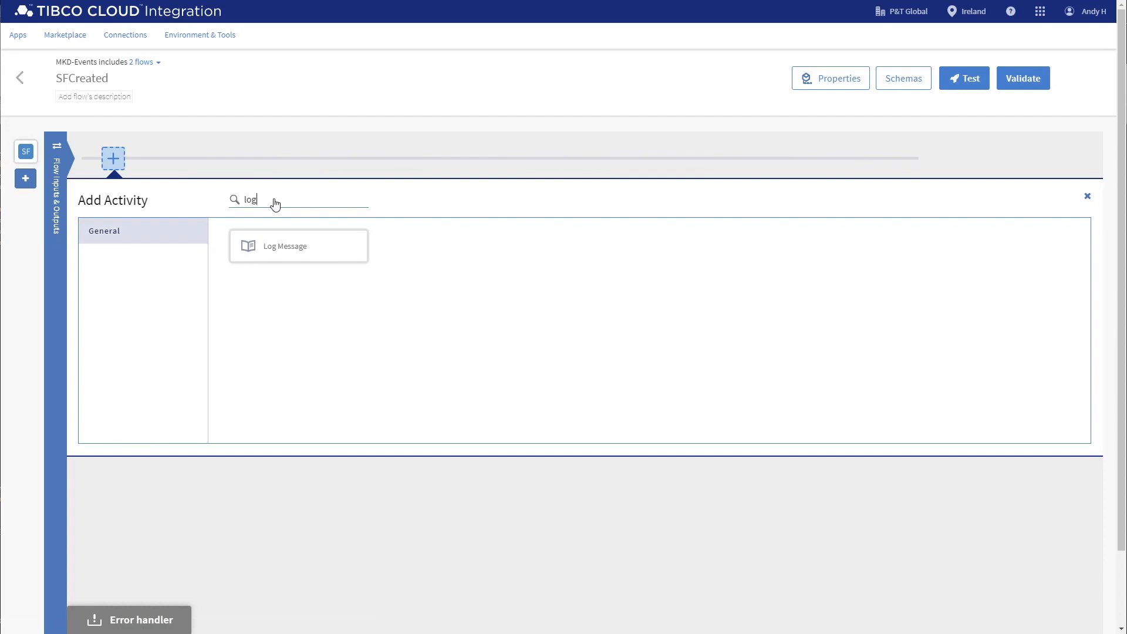
{"action": "left_click", "coordinate": [287, 244]}
- Set the LogMessage activity's message to coerce.toString($flow.output) and save it
{"action": "left_click", "coordinate": [105, 271]}
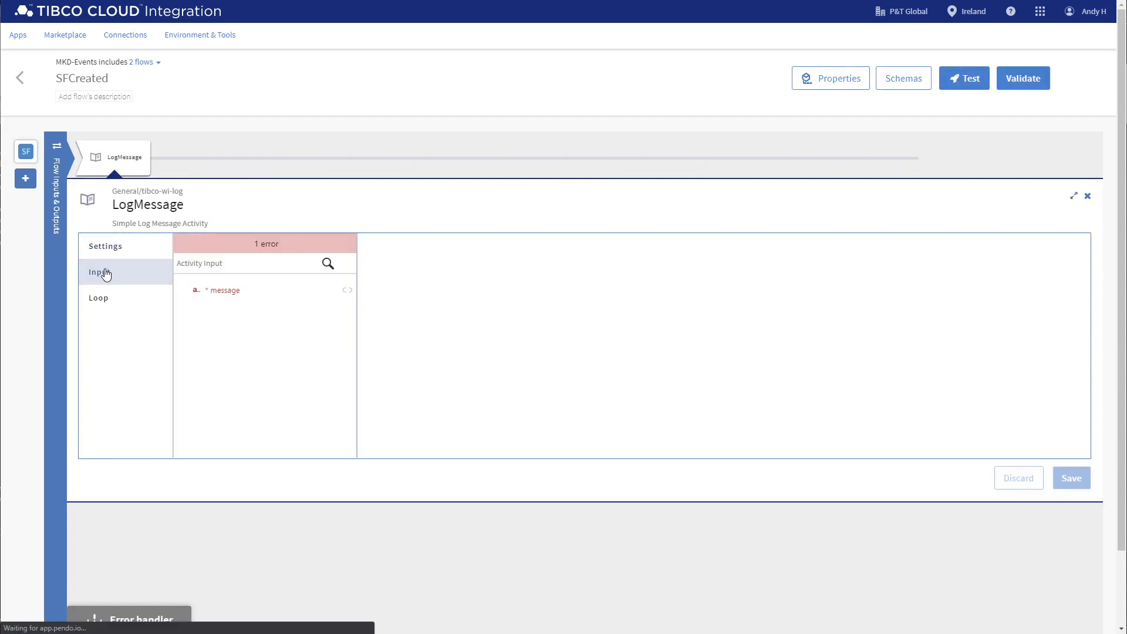
{"action": "left_click", "coordinate": [210, 292]}
{"action": "left_click", "coordinate": [377, 318]}
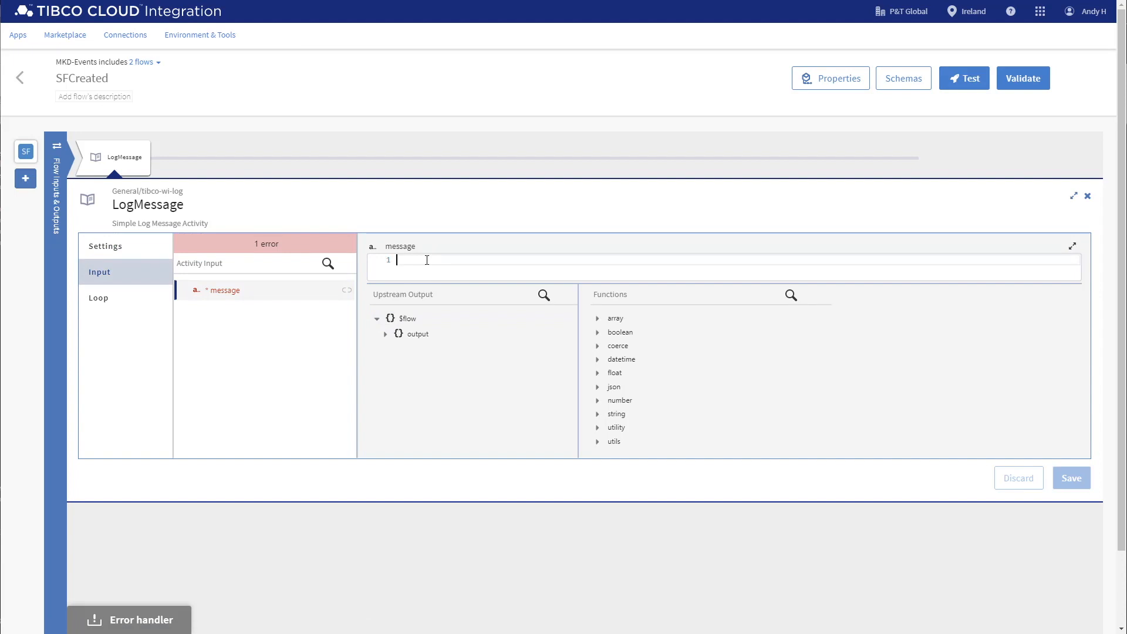
{"action": "type", "text": "tostr"}
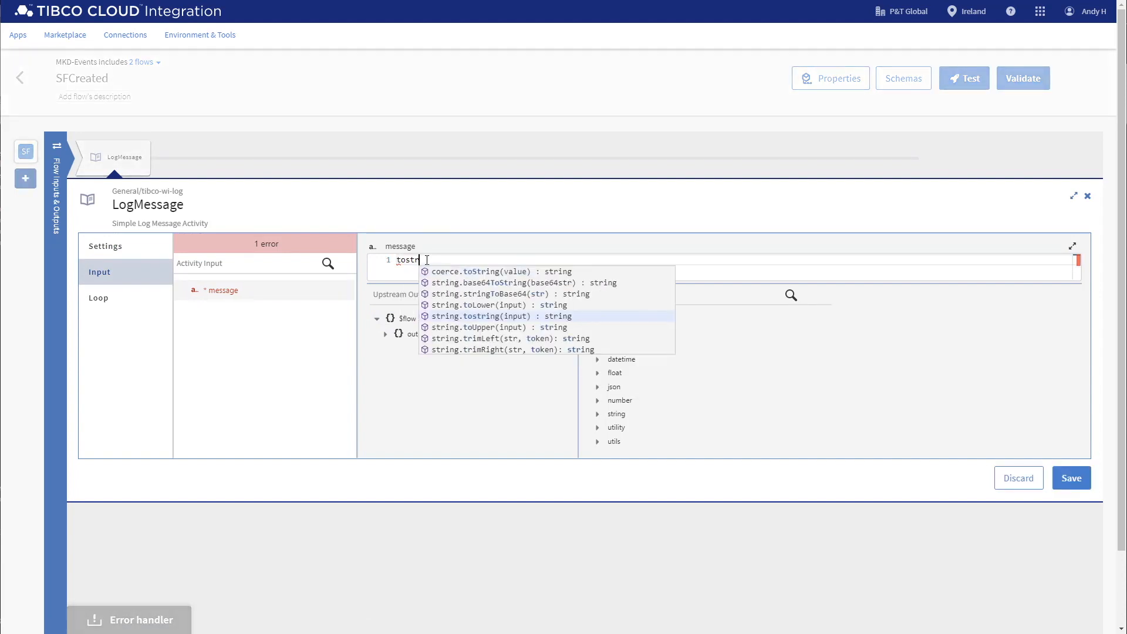
{"action": "left_click", "coordinate": [467, 272]}
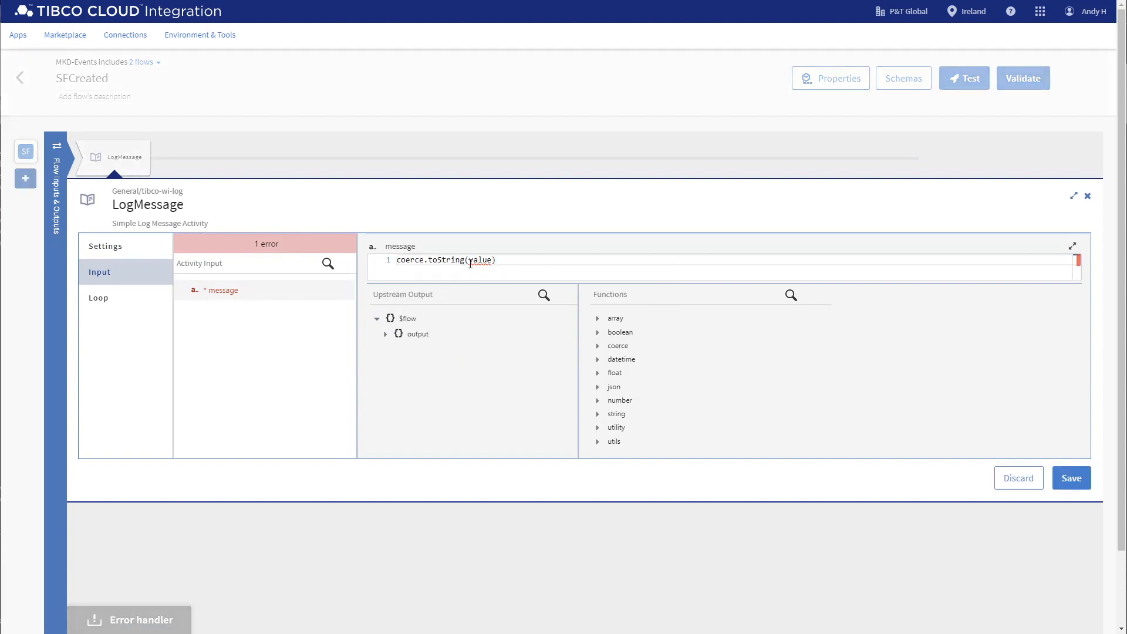
{"action": "left_click", "coordinate": [417, 333]}
{"action": "left_click", "coordinate": [1071, 478]}
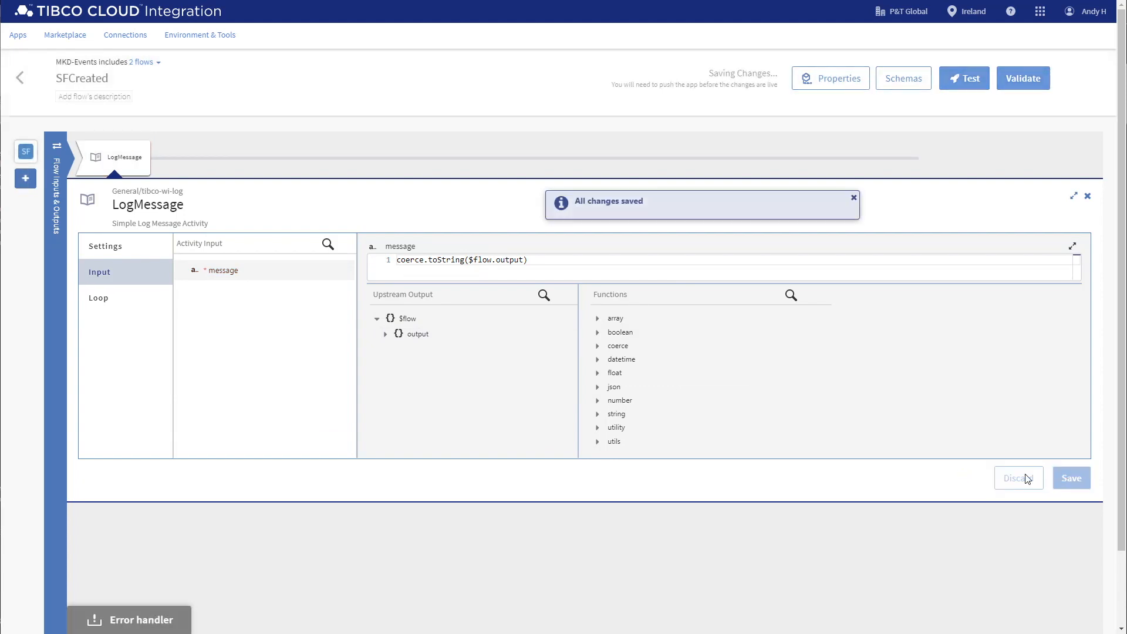
{"action": "left_click", "coordinate": [1087, 196]}
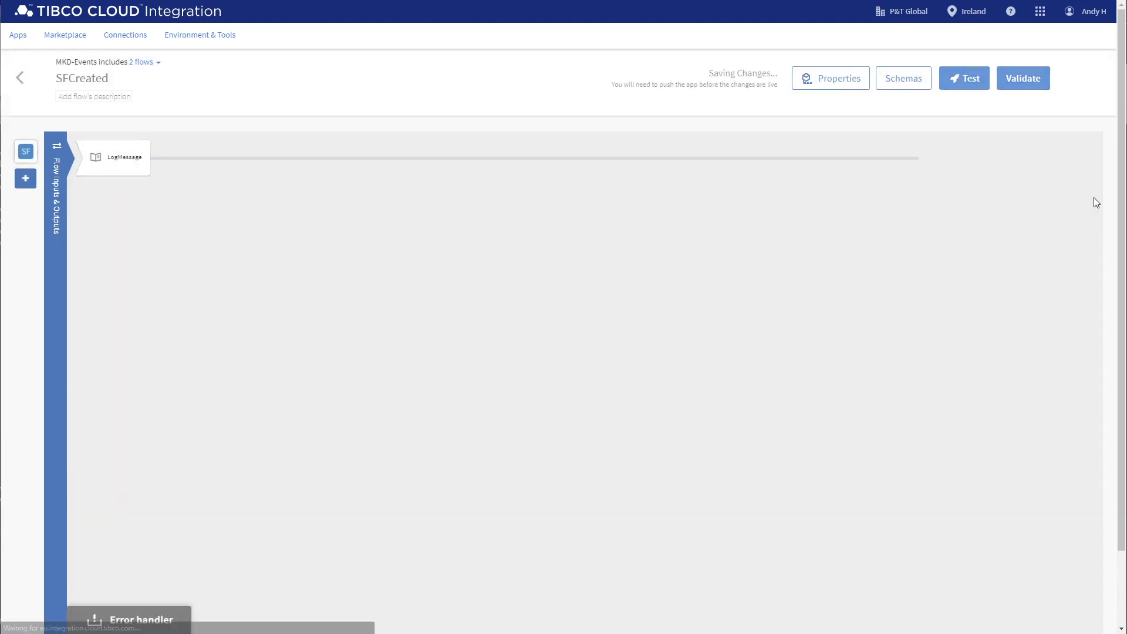
- Add a Success with condition branch from LogMessage with the condition $flow.output.event.type == "created"
{"action": "left_click", "coordinate": [122, 171]}
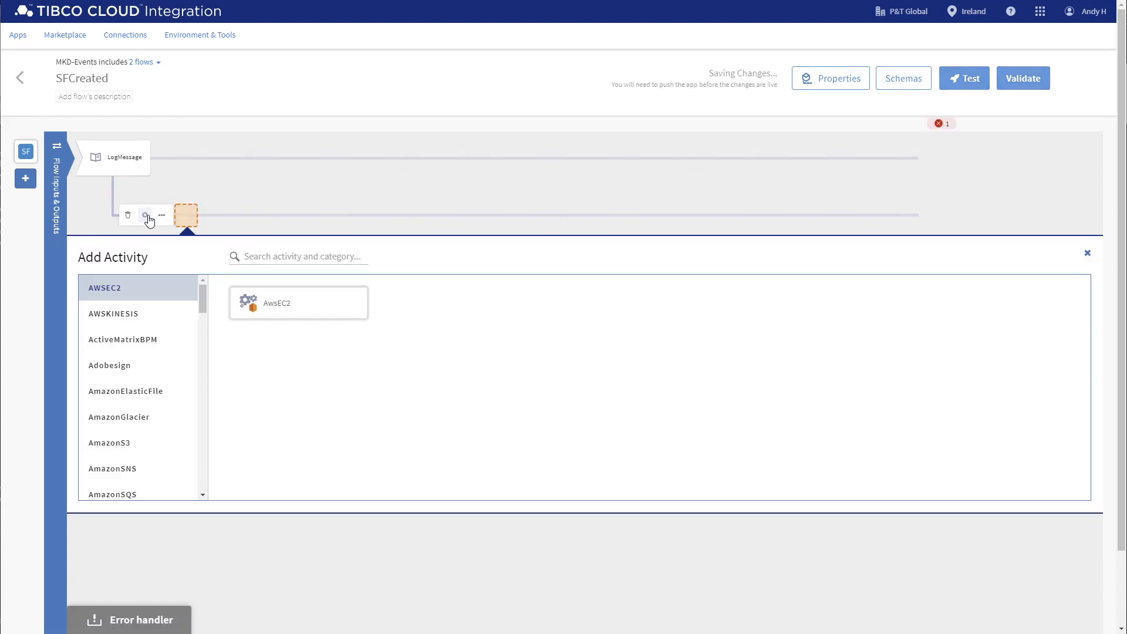
{"action": "left_click", "coordinate": [147, 216]}
{"action": "left_click", "coordinate": [596, 156]}
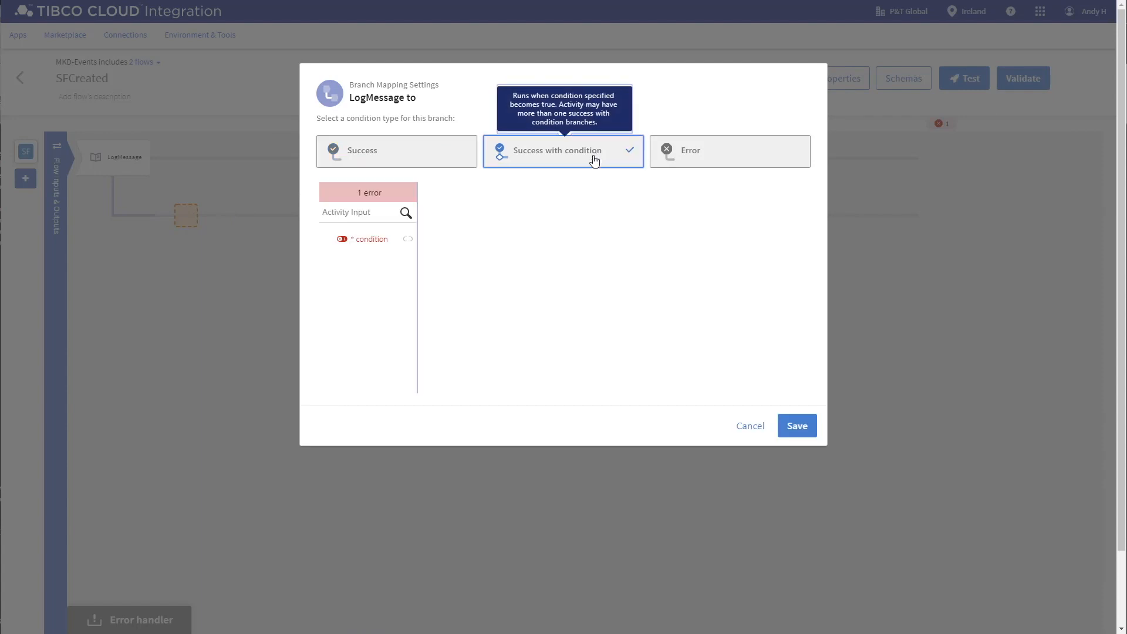
{"action": "left_click", "coordinate": [379, 240]}
{"action": "key", "text": "ctrl+v"}
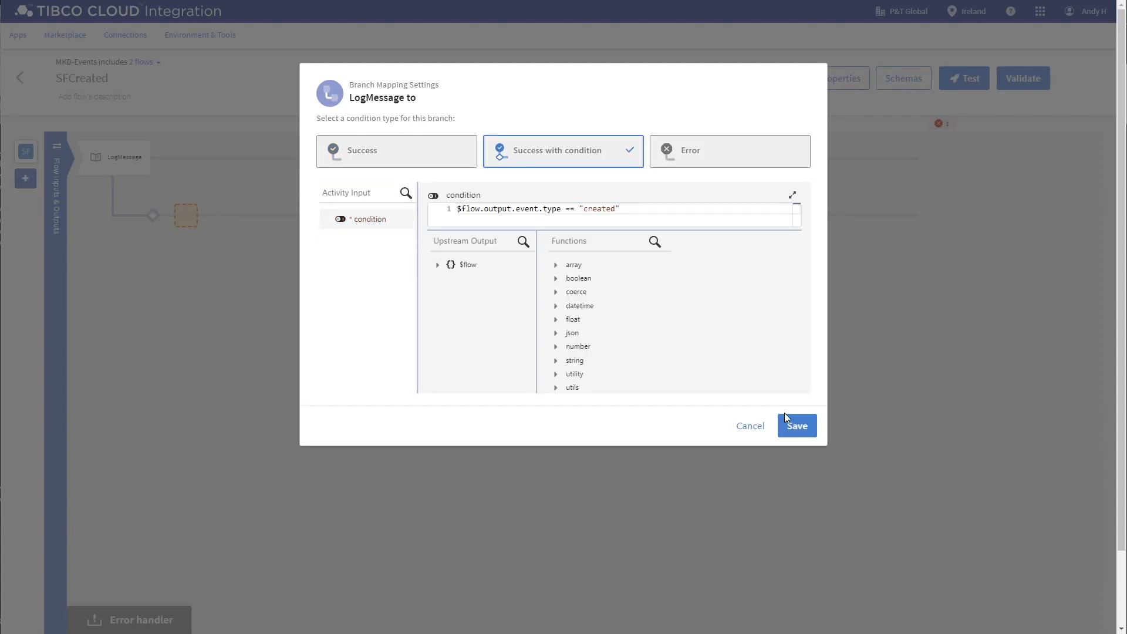
{"action": "left_click", "coordinate": [792, 426]}
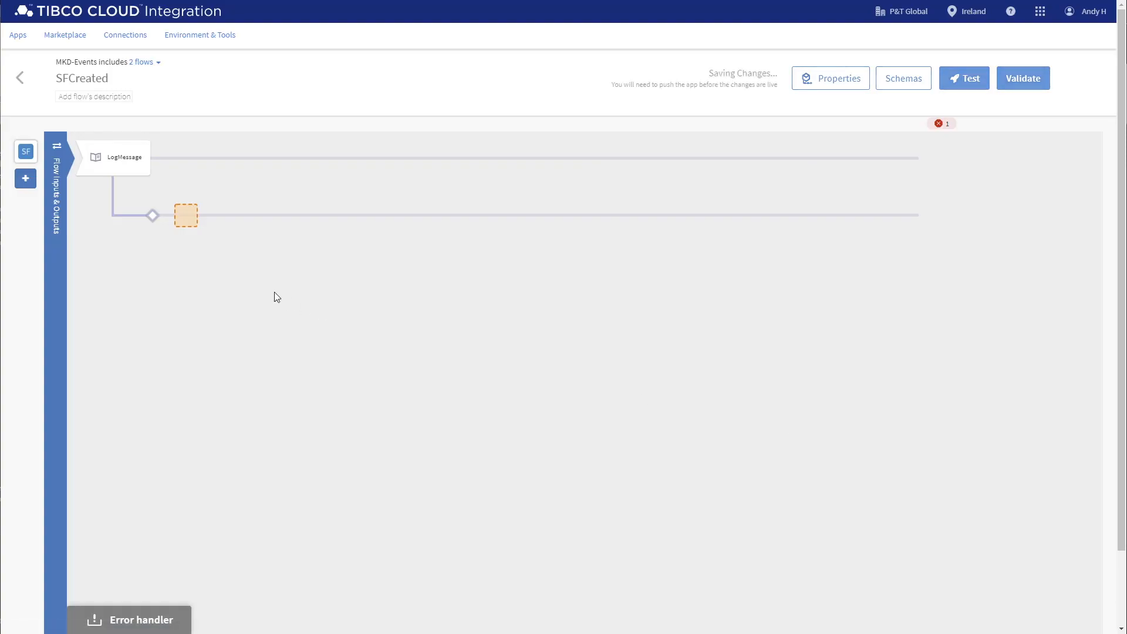
- Add an Invoke REST Service activity to the conditional branch
{"action": "left_click", "coordinate": [186, 216]}
{"action": "left_click", "coordinate": [262, 258]}
{"action": "type", "text": "rest"}
{"action": "left_click", "coordinate": [176, 310]}
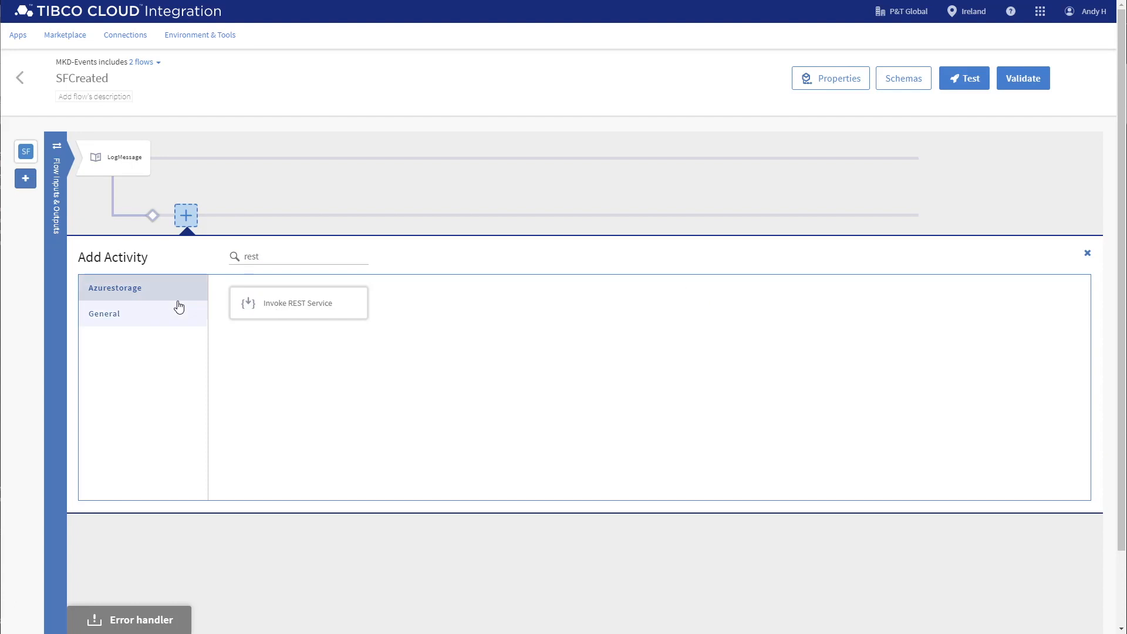
{"action": "left_click", "coordinate": [277, 311]}
- Configure InvokeRESTService to discover services from TIBCO Cloud Mesh, using MKD-SnowflakeCRUD, resource path /snowflake/add and method POST
{"action": "left_click", "coordinate": [196, 320]}
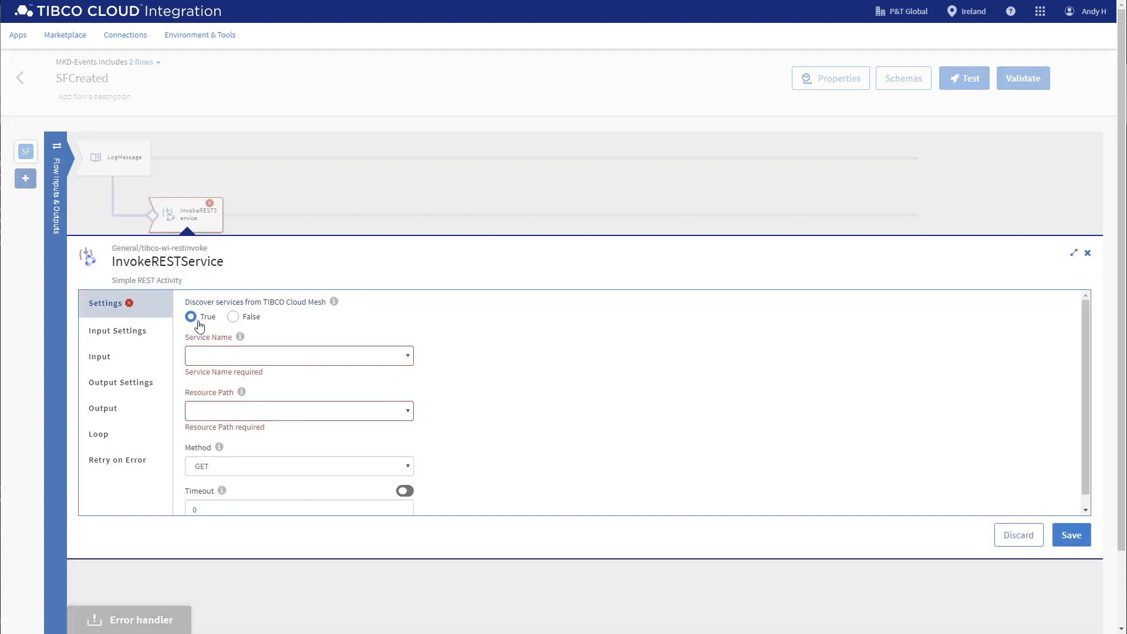
{"action": "left_click", "coordinate": [218, 357]}
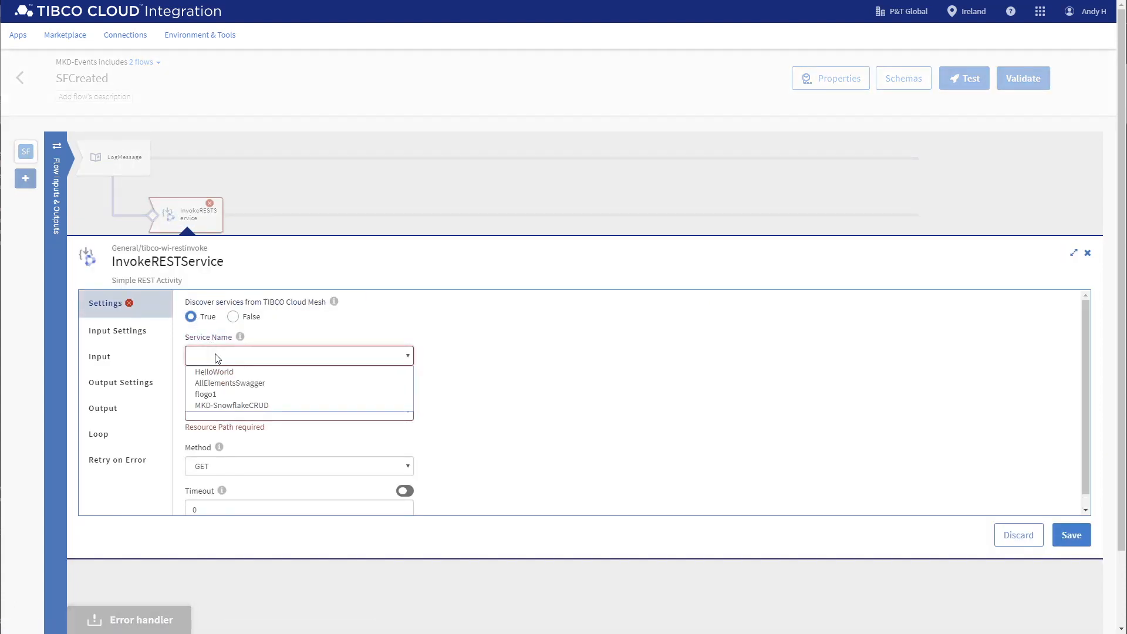
{"action": "left_click", "coordinate": [238, 406]}
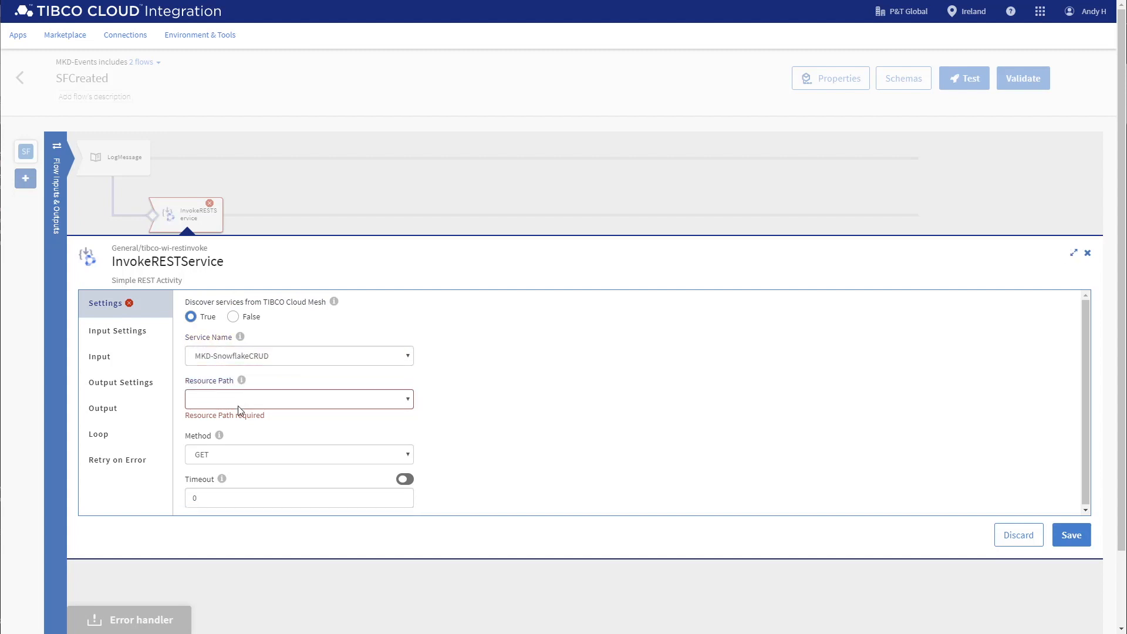
{"action": "left_click", "coordinate": [238, 405]}
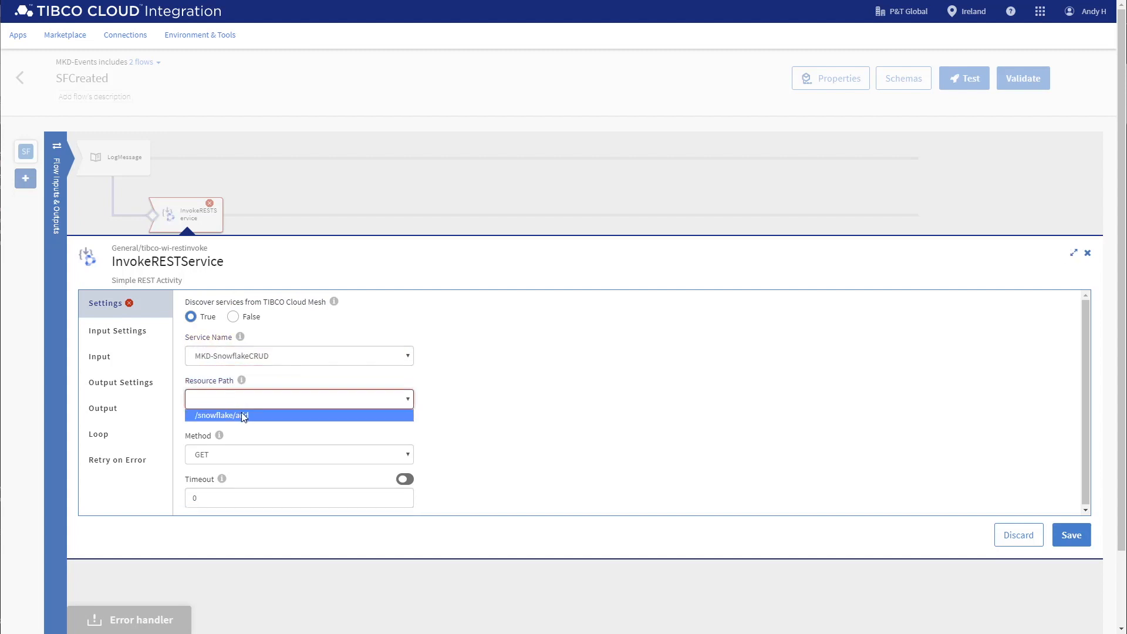
{"action": "left_click", "coordinate": [241, 415]}
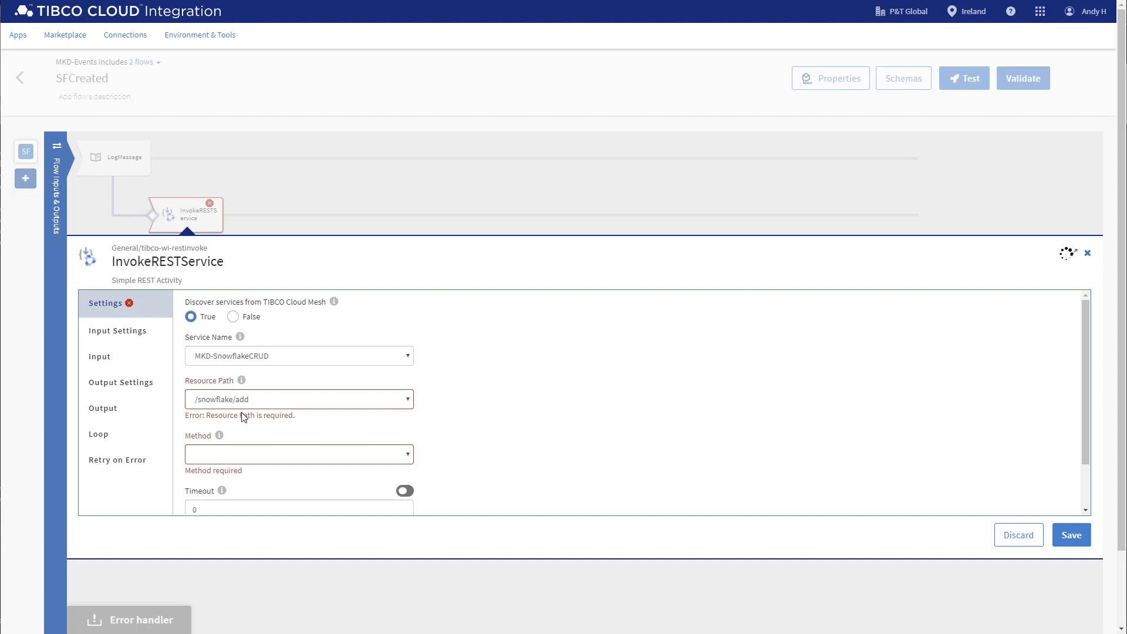
{"action": "left_click", "coordinate": [229, 457]}
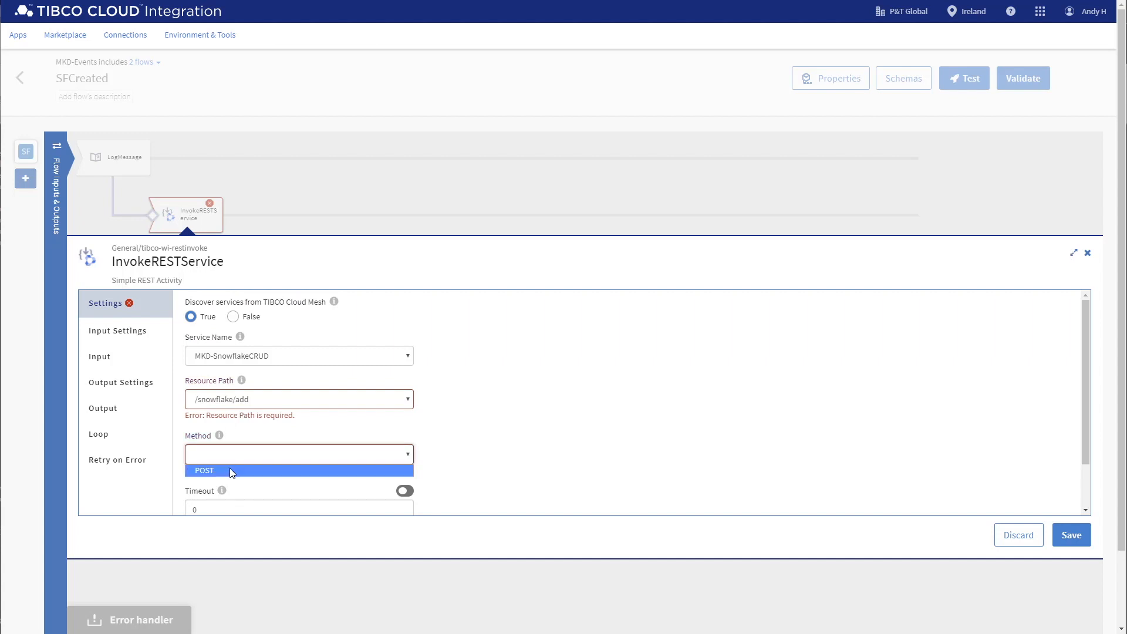
{"action": "left_click", "coordinate": [230, 467]}
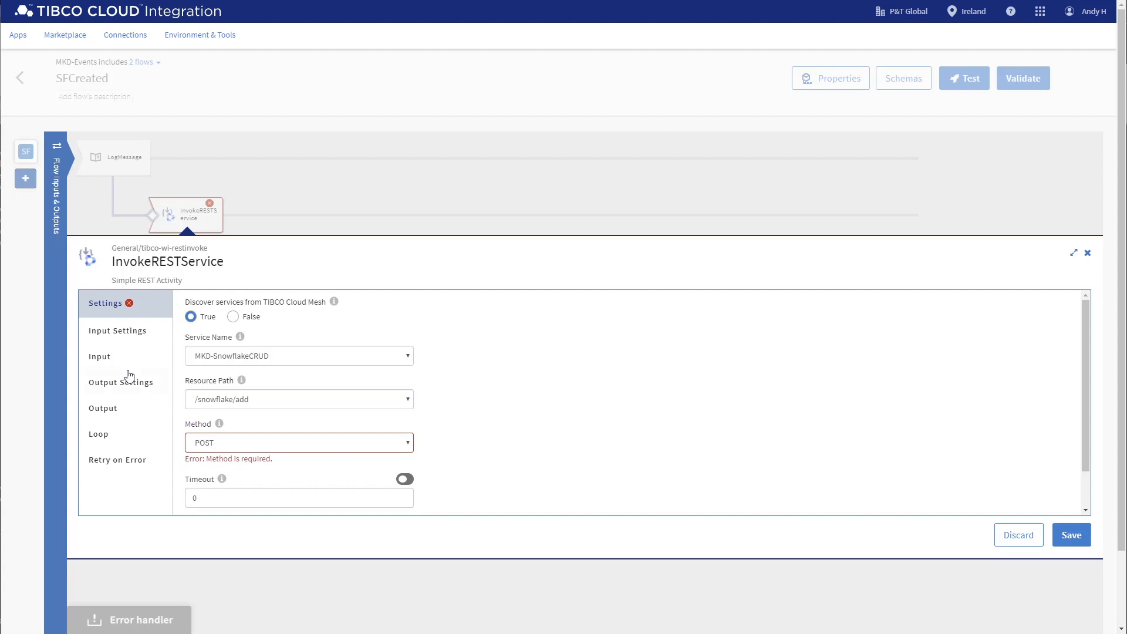
- Map the activity field of the InvokeRESTService request body to the type of the Salesforce event
{"action": "left_click", "coordinate": [128, 334]}
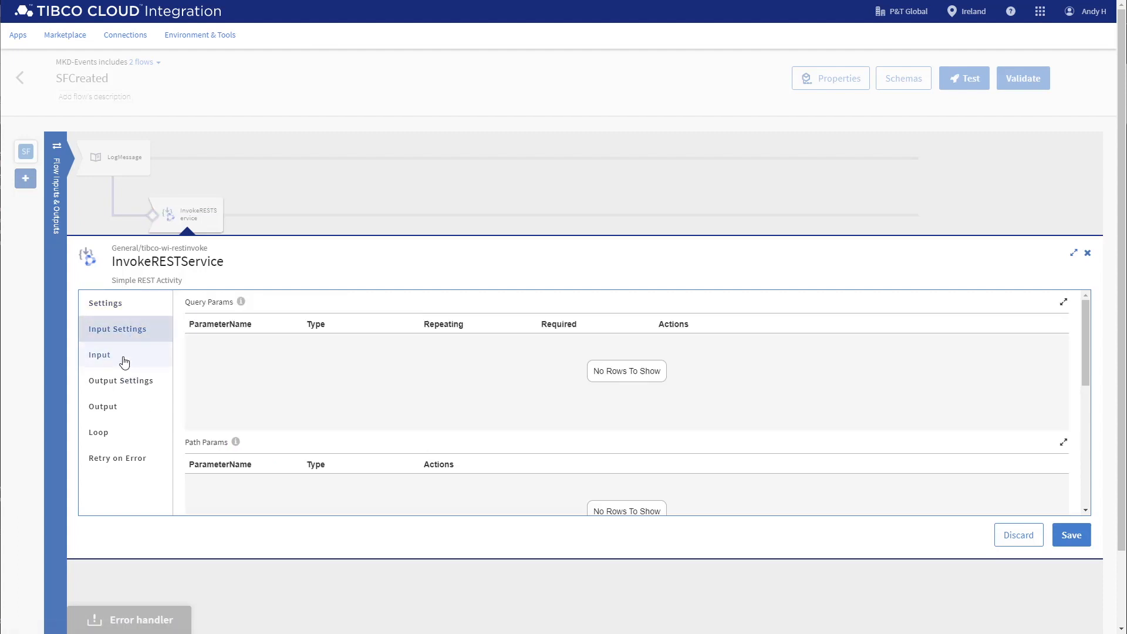
{"action": "left_click", "coordinate": [120, 357]}
{"action": "left_click", "coordinate": [183, 392]}
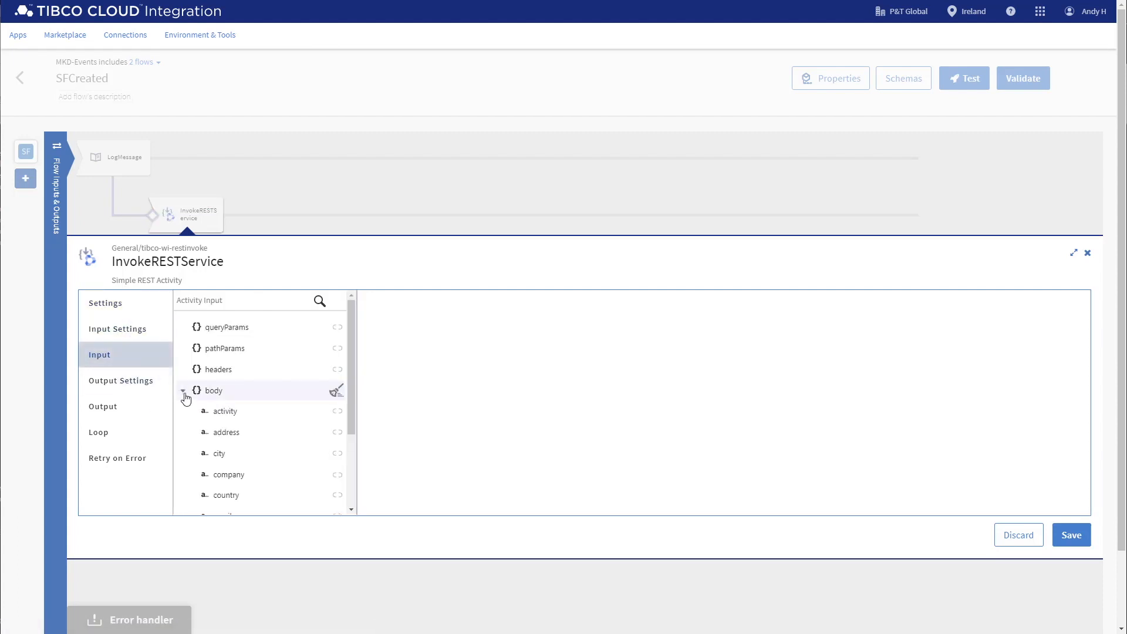
{"action": "left_click", "coordinate": [213, 394]}
{"action": "left_click", "coordinate": [378, 376]}
{"action": "left_click", "coordinate": [385, 391]}
{"action": "left_click", "coordinate": [394, 436]}
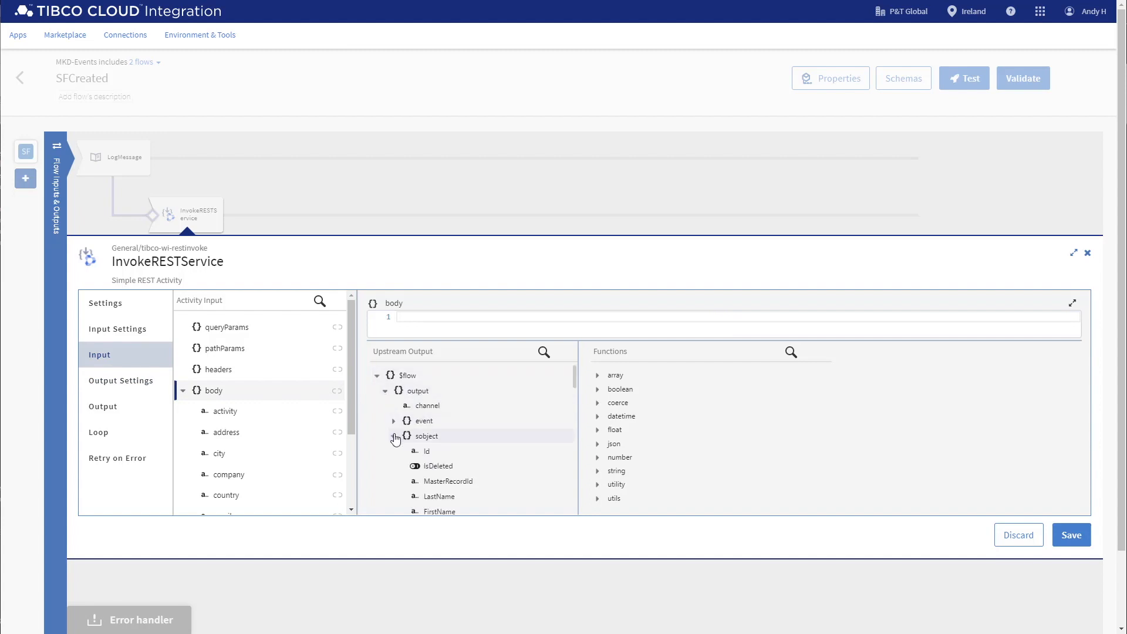
{"action": "scroll", "coordinate": [395, 438], "scroll_direction": "down", "scroll_amount": 1}
{"action": "scroll", "coordinate": [394, 438], "scroll_direction": "up", "scroll_amount": 1}
{"action": "left_click", "coordinate": [394, 421]}
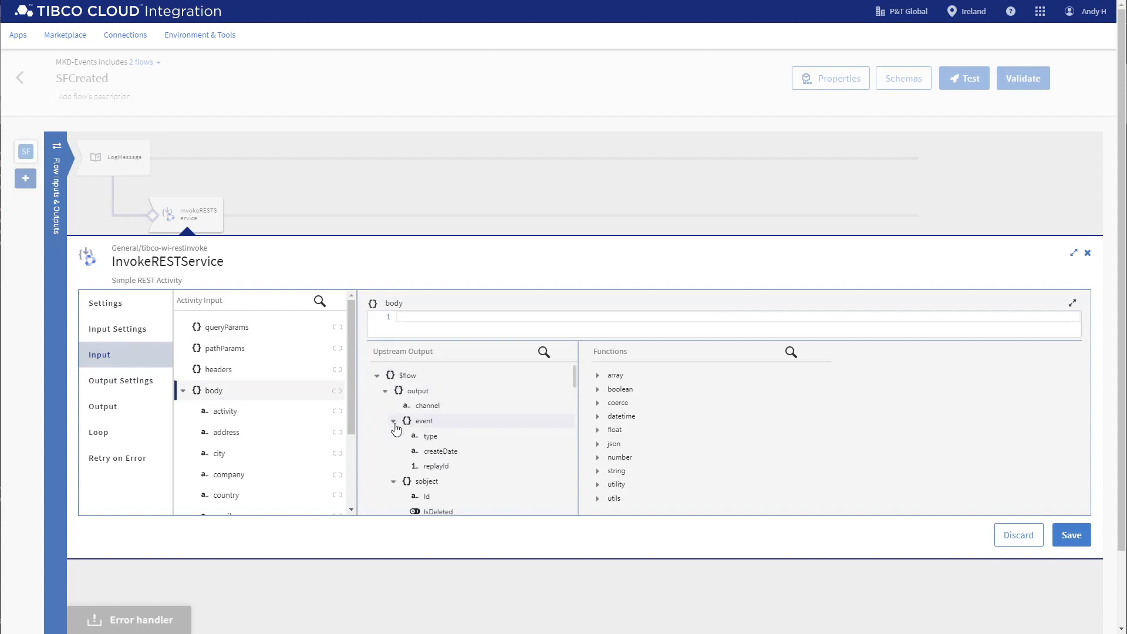
{"action": "left_click", "coordinate": [277, 413]}
{"action": "left_click", "coordinate": [433, 440]}
- Map the body's address, city and company fields to the Salesforce sobject's Street, City and Company
{"action": "scroll", "coordinate": [433, 441], "scroll_direction": "down", "scroll_amount": 1}
{"action": "left_click", "coordinate": [272, 432]}
{"action": "scroll", "coordinate": [444, 453], "scroll_direction": "down", "scroll_amount": 3}
{"action": "left_click", "coordinate": [449, 458]}
{"action": "left_click", "coordinate": [237, 455]}
{"action": "left_click", "coordinate": [437, 472]}
{"action": "left_click", "coordinate": [257, 474]}
{"action": "left_click", "coordinate": [434, 441]}
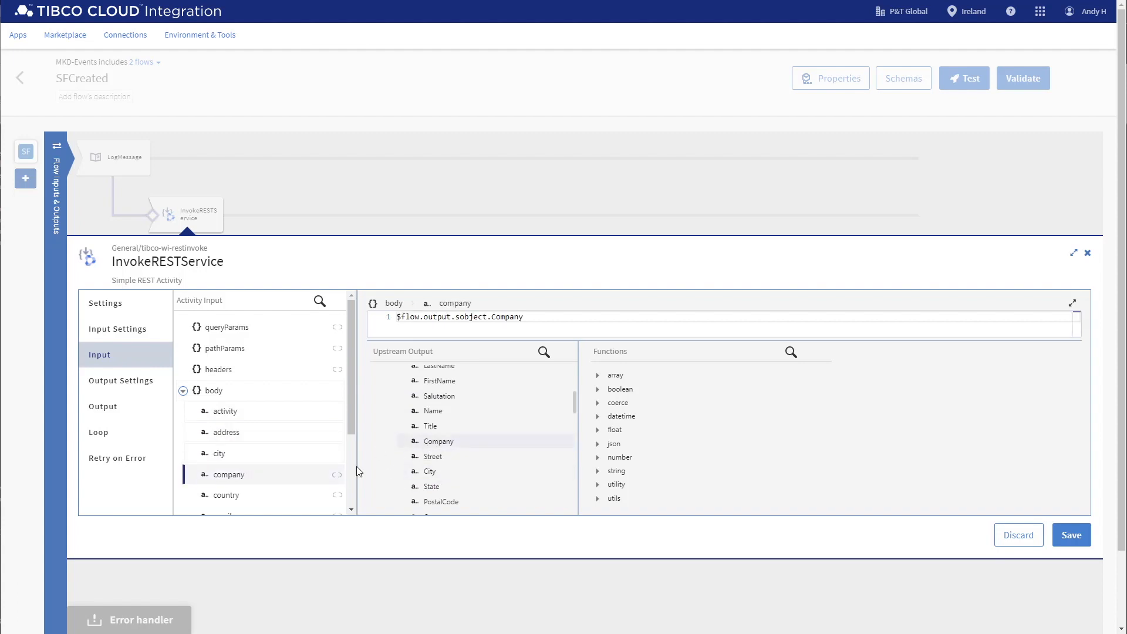
- Map the body's country and email fields to the Salesforce sobject's Country and Email
{"action": "left_click", "coordinate": [241, 496]}
{"action": "scroll", "coordinate": [434, 502], "scroll_direction": "down", "scroll_amount": 1}
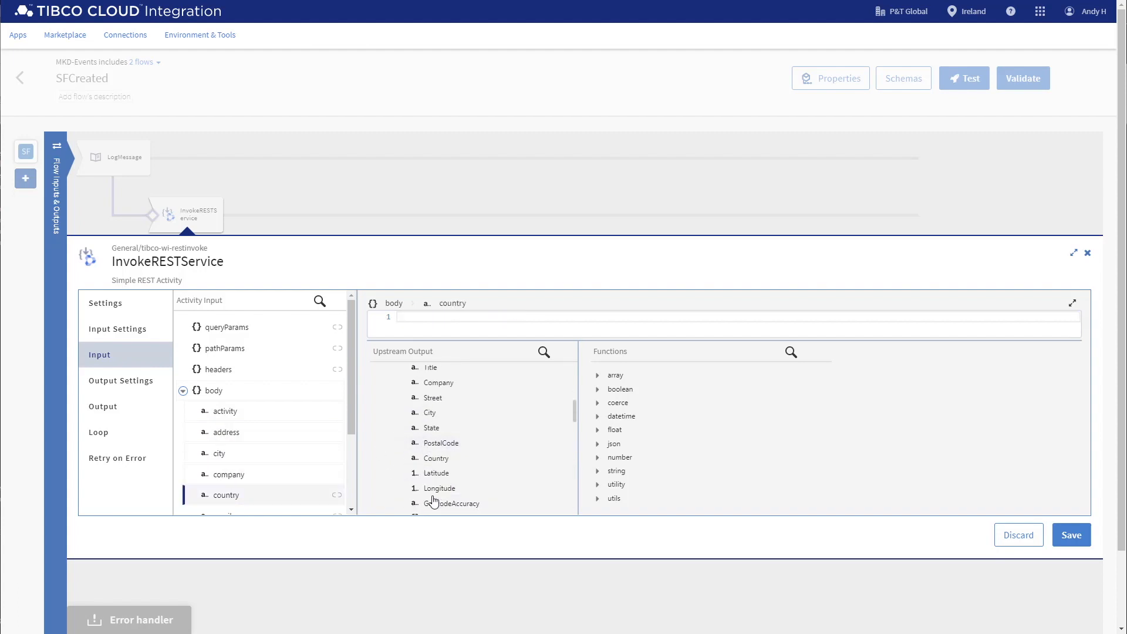
{"action": "left_click", "coordinate": [435, 458]}
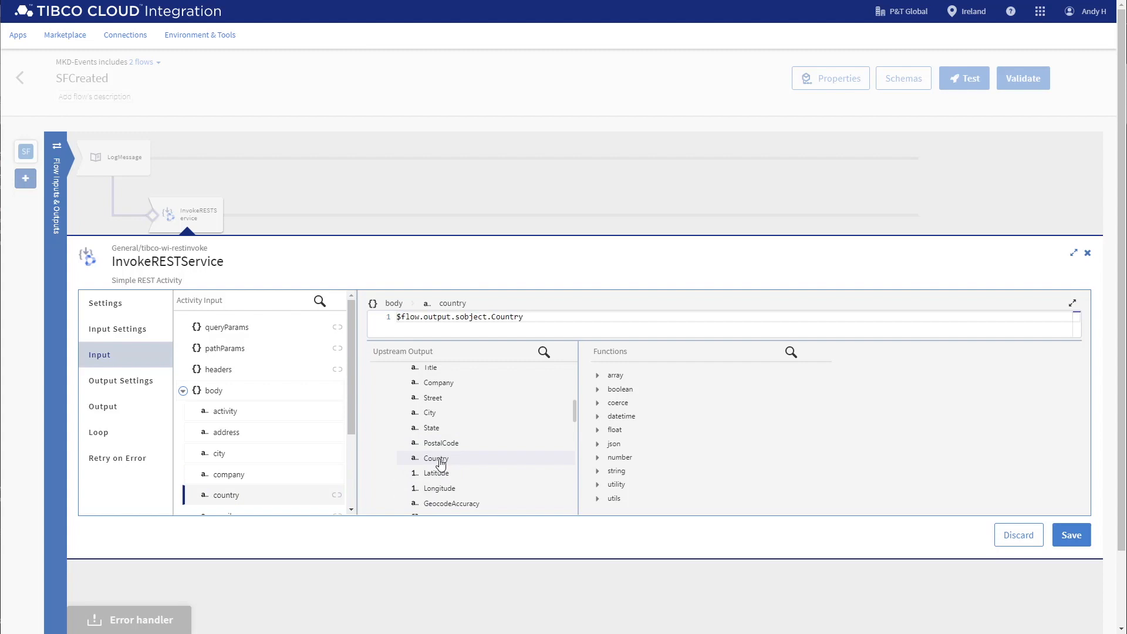
{"action": "scroll", "coordinate": [301, 467], "scroll_direction": "down", "scroll_amount": 1}
{"action": "left_click", "coordinate": [301, 466]}
{"action": "scroll", "coordinate": [432, 470], "scroll_direction": "down", "scroll_amount": 2}
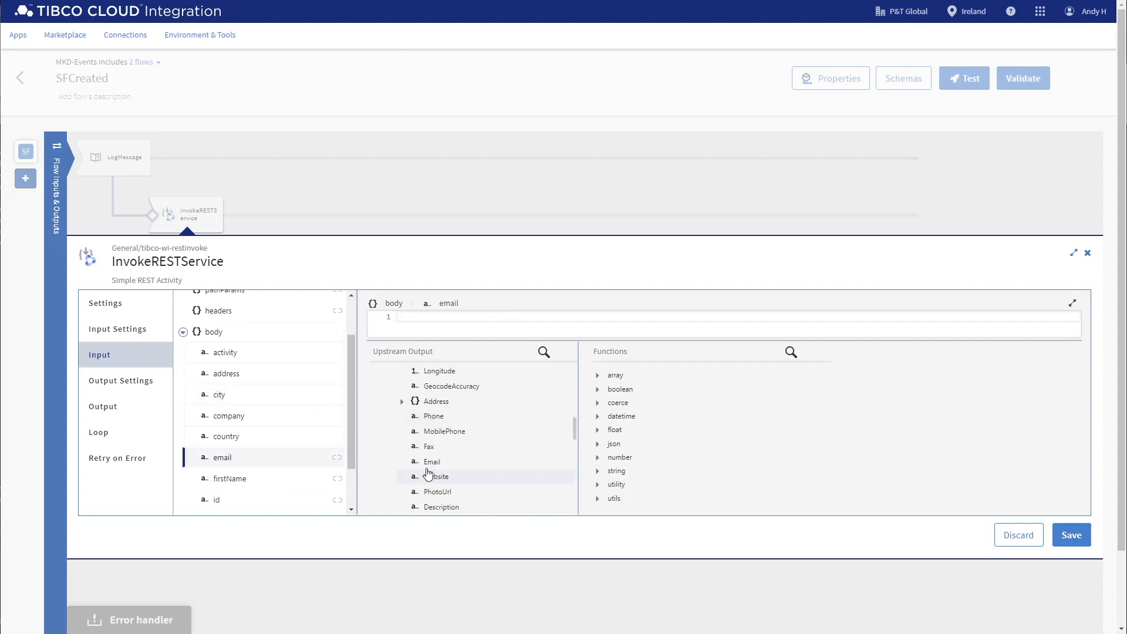
{"action": "left_click", "coordinate": [435, 459]}
- Map the body's firstName field to $flow.output.sobject.FirstName
{"action": "scroll", "coordinate": [435, 467], "scroll_direction": "up", "scroll_amount": 3}
{"action": "scroll", "coordinate": [435, 466], "scroll_direction": "up", "scroll_amount": 1}
{"action": "left_click", "coordinate": [268, 479]}
{"action": "left_click", "coordinate": [433, 439]}
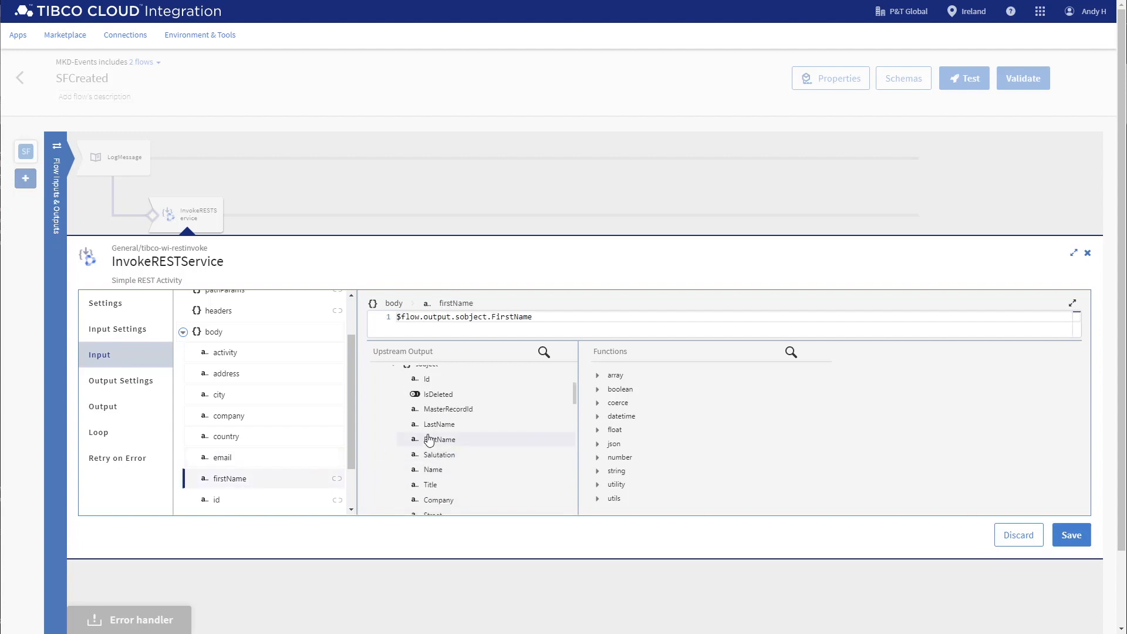
- Map the body's id and lastName fields to the Salesforce sobject's Id and LastName
{"action": "left_click", "coordinate": [252, 502]}
{"action": "left_click", "coordinate": [431, 379]}
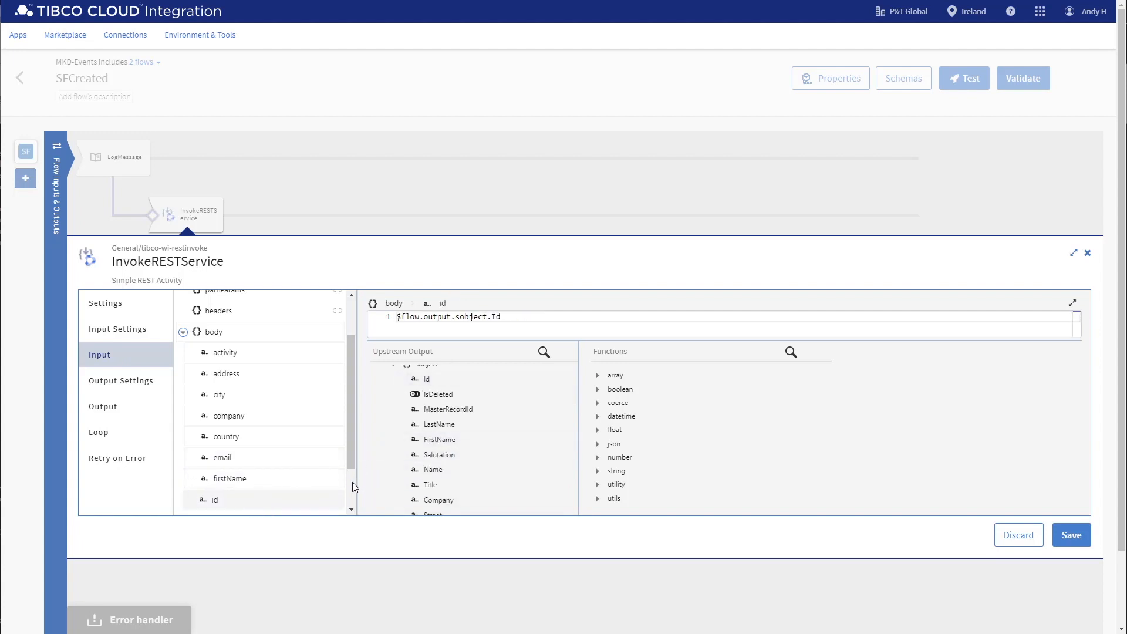
{"action": "scroll", "coordinate": [352, 483], "scroll_direction": "down", "scroll_amount": 1}
{"action": "left_click", "coordinate": [246, 460]}
{"action": "left_click", "coordinate": [446, 424]}
- Map the body's phone and state fields to the sobject's Phone and State, and save the InvokeRESTService configuration
{"action": "left_click", "coordinate": [249, 482]}
{"action": "scroll", "coordinate": [431, 470], "scroll_direction": "down", "scroll_amount": 3}
{"action": "left_click", "coordinate": [445, 476]}
{"action": "left_click", "coordinate": [241, 503]}
{"action": "left_click", "coordinate": [432, 370]}
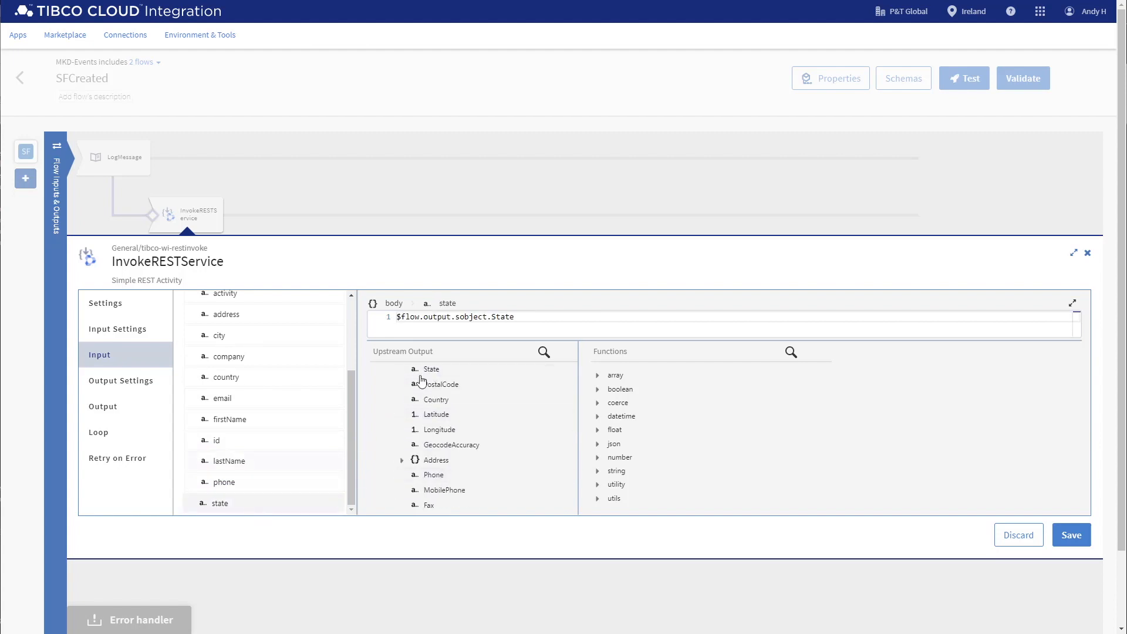
{"action": "left_click", "coordinate": [1072, 537]}
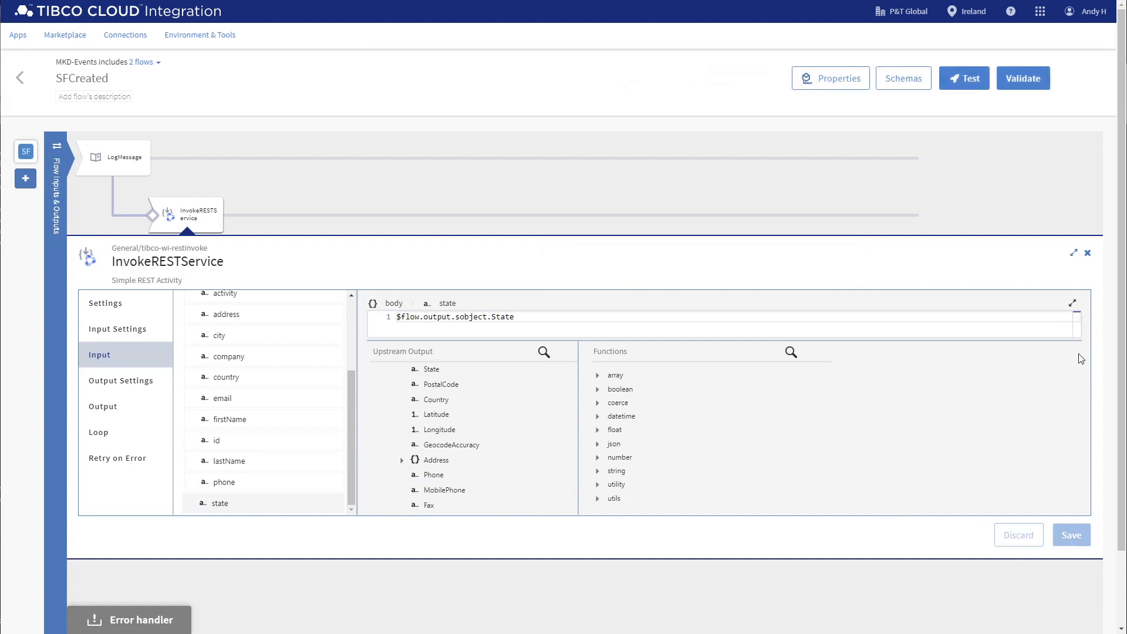
{"action": "left_click", "coordinate": [1087, 253]}
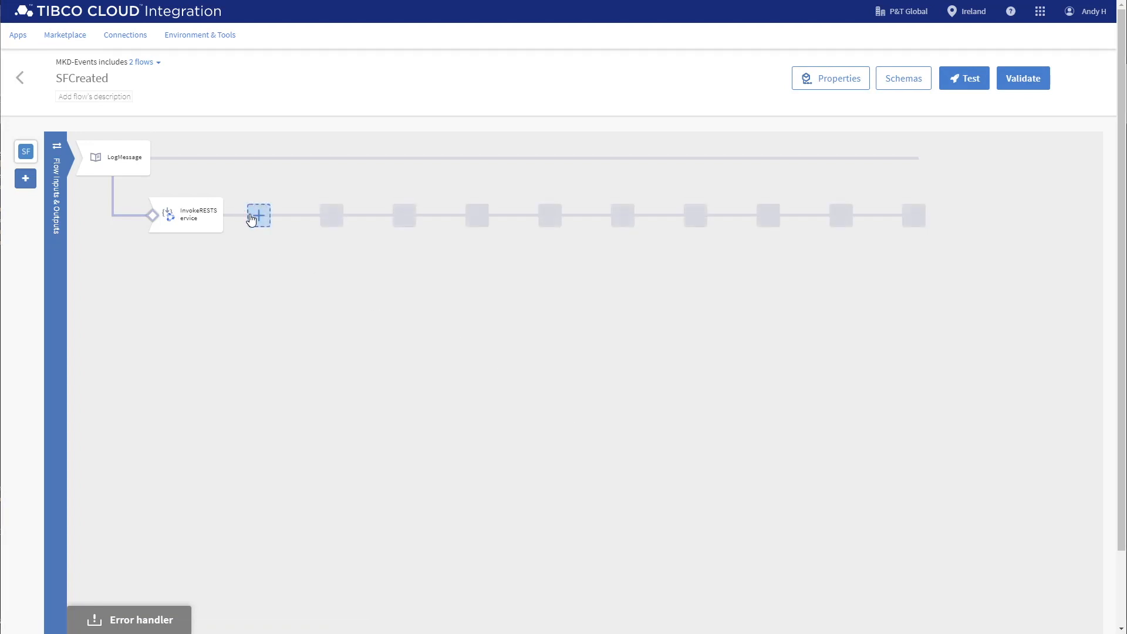
- Add a Log Message activity directly after InvokeRESTService in the SFCreated flow
{"action": "left_click", "coordinate": [259, 216]}
{"action": "left_click", "coordinate": [267, 255]}
{"action": "type", "text": "log"}
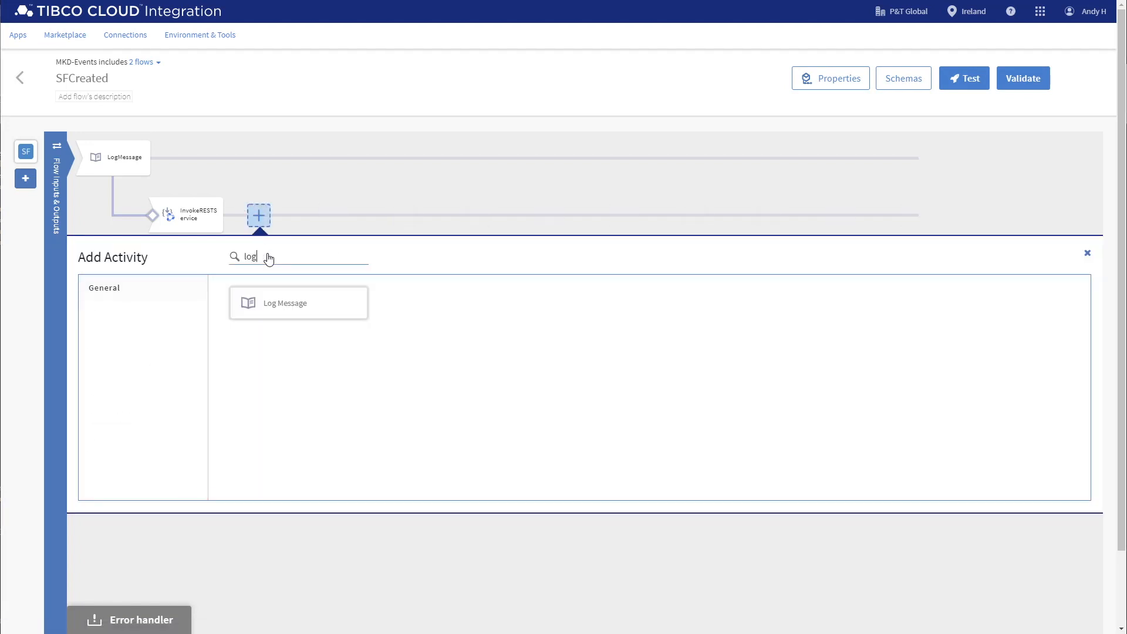
{"action": "left_click", "coordinate": [286, 305]}
- Set the new log activity's message to coerce.toString($activity[InvokeRESTService].statusCode) and save it
{"action": "left_click", "coordinate": [101, 329]}
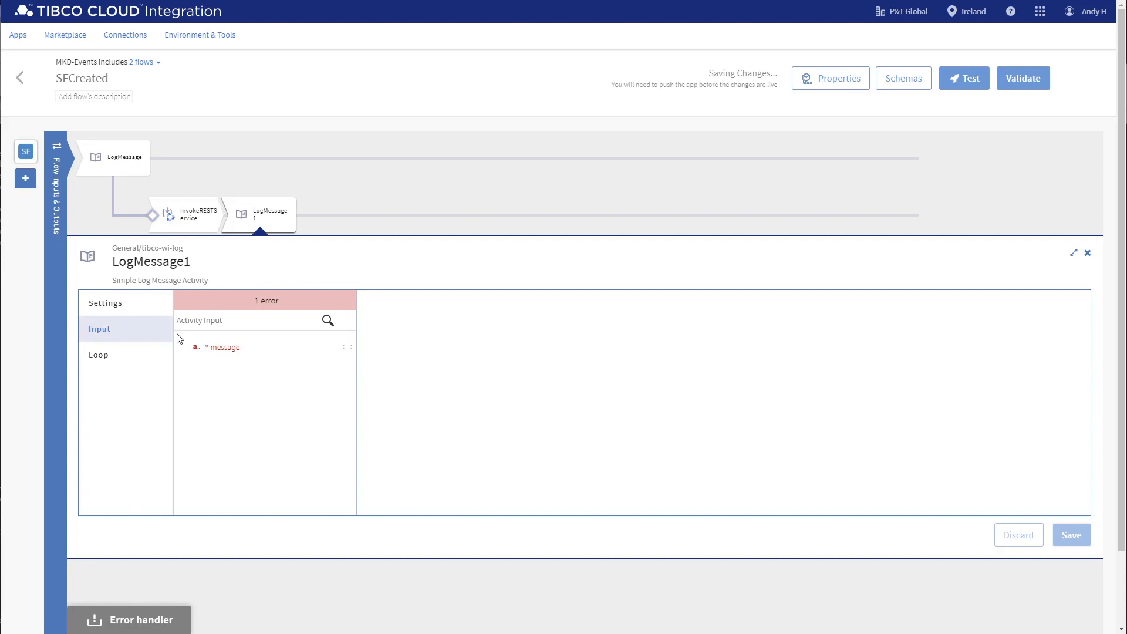
{"action": "left_click", "coordinate": [218, 347]}
{"action": "left_click", "coordinate": [378, 375]}
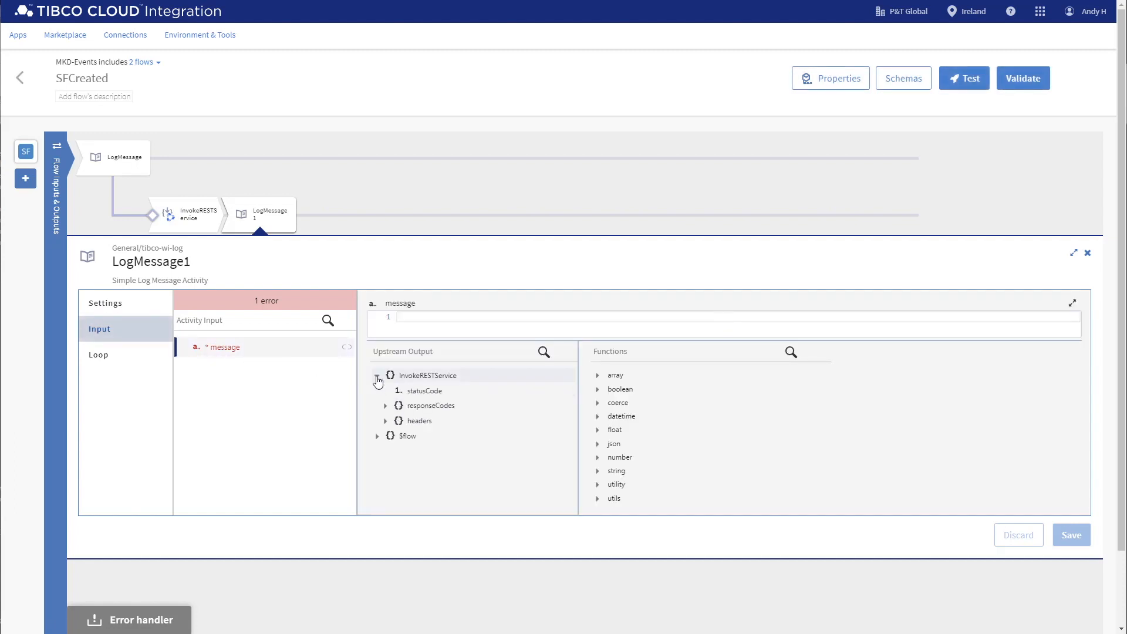
{"action": "left_click", "coordinate": [416, 320]}
{"action": "type", "text": "co"}
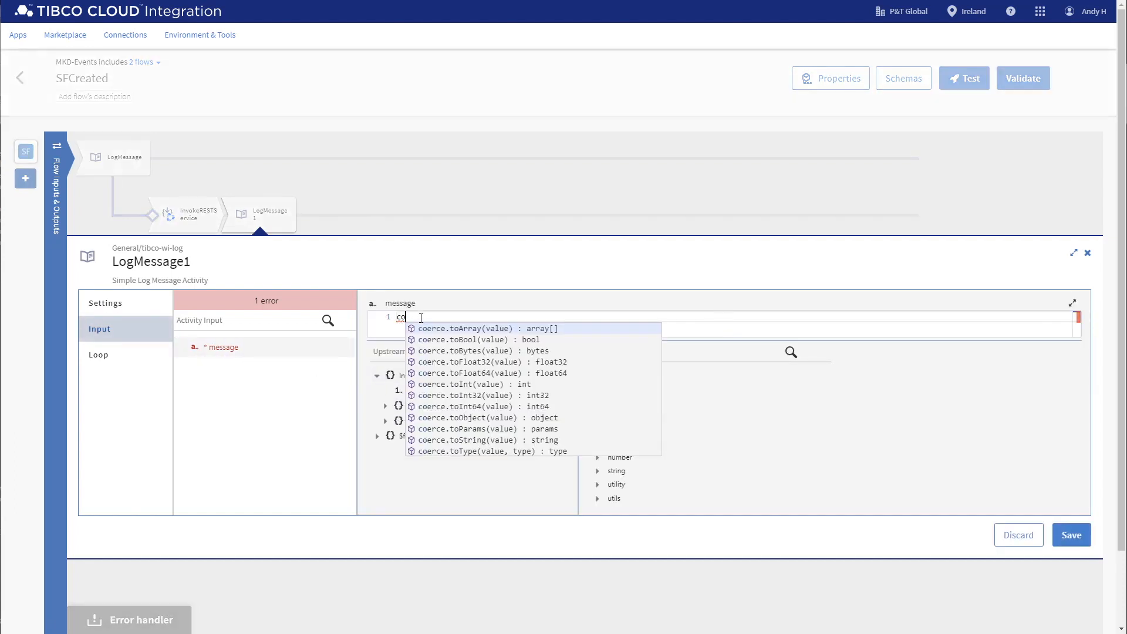
{"action": "left_click", "coordinate": [458, 440]}
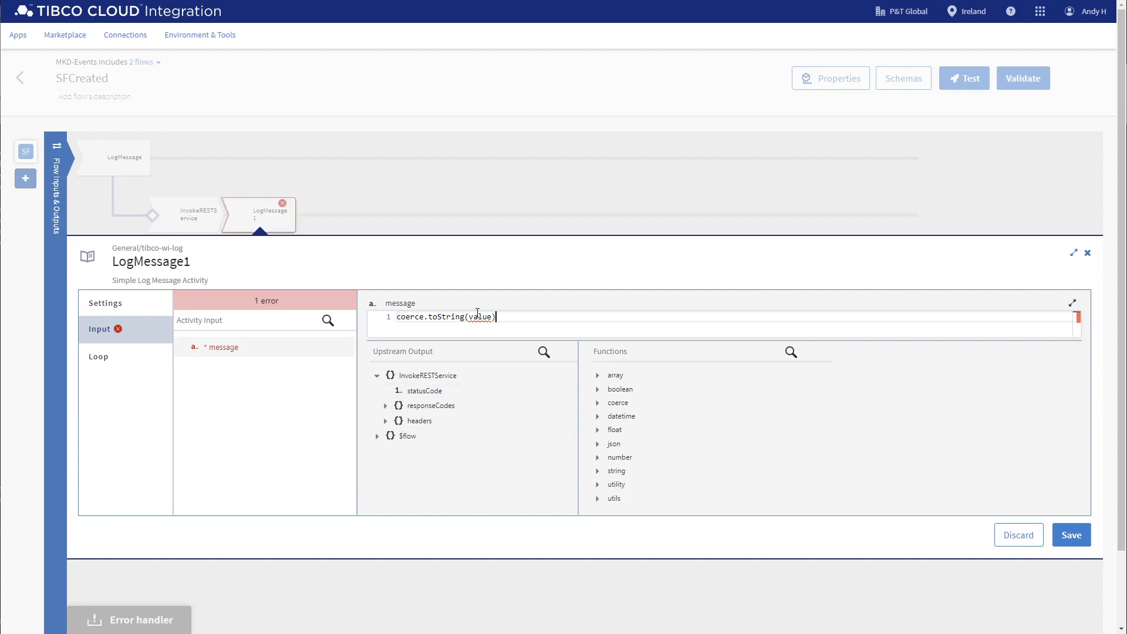
{"action": "left_click", "coordinate": [423, 392]}
{"action": "left_click", "coordinate": [1071, 534]}
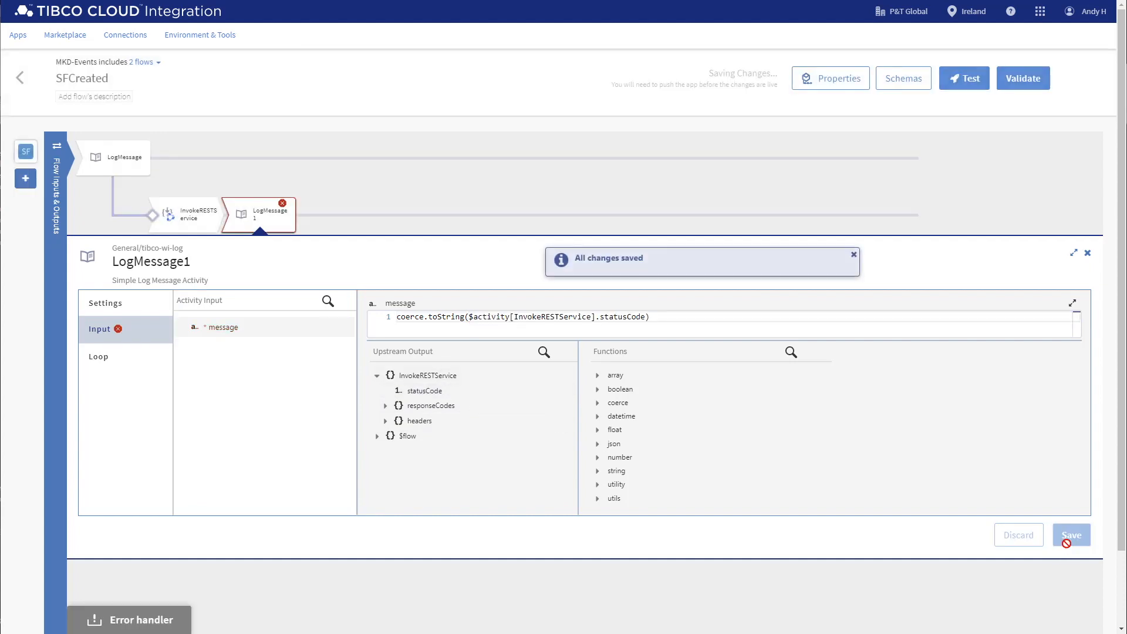
{"action": "left_click", "coordinate": [1087, 253]}
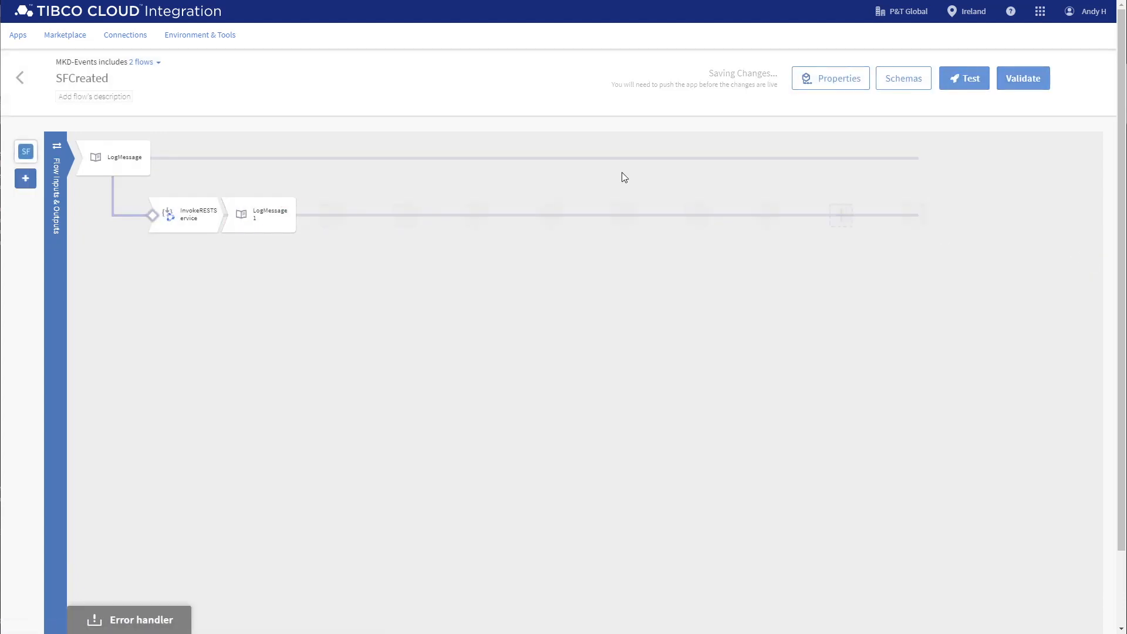
- Return to the MKD-Events app, push it to the cloud and start it from the apps list
{"action": "left_click", "coordinate": [21, 76]}
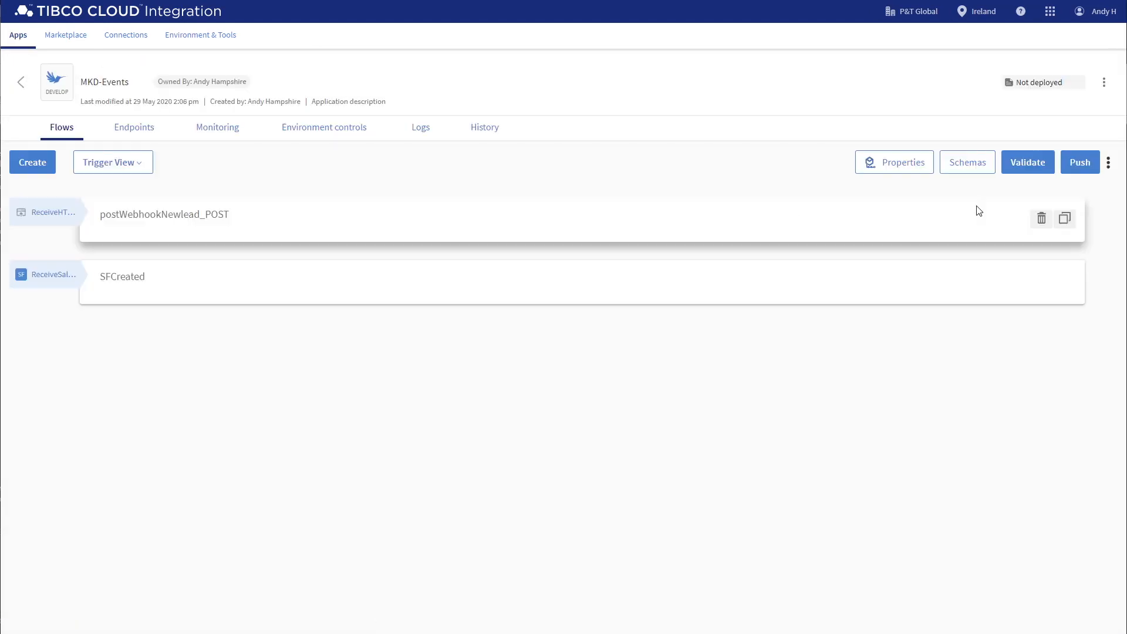
{"action": "left_click", "coordinate": [1089, 165]}
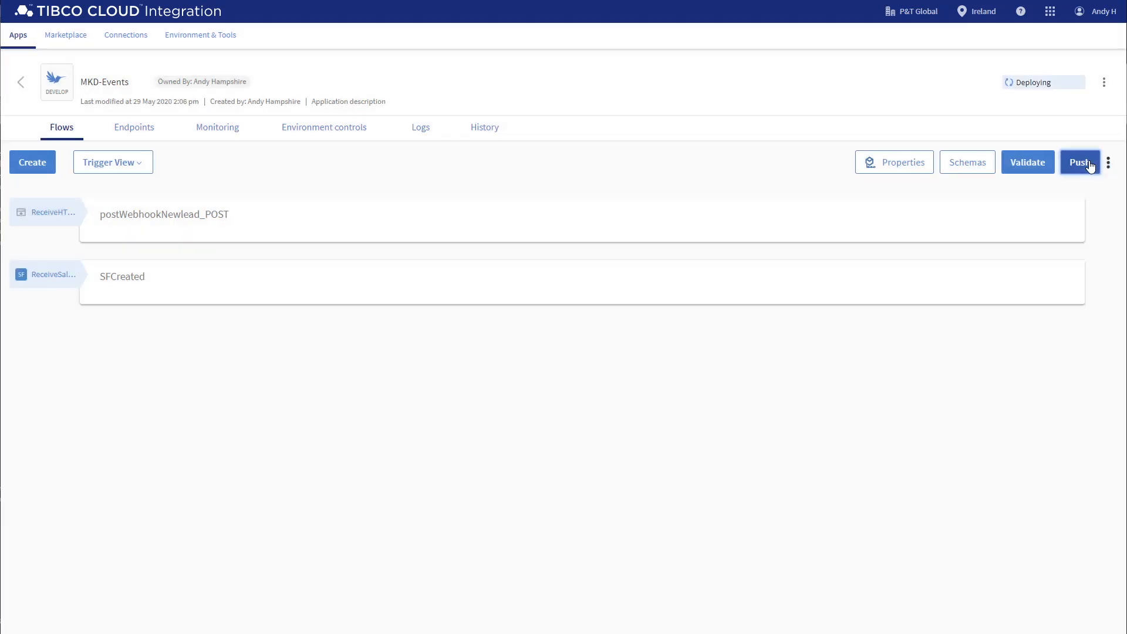
{"action": "left_click", "coordinate": [20, 87]}
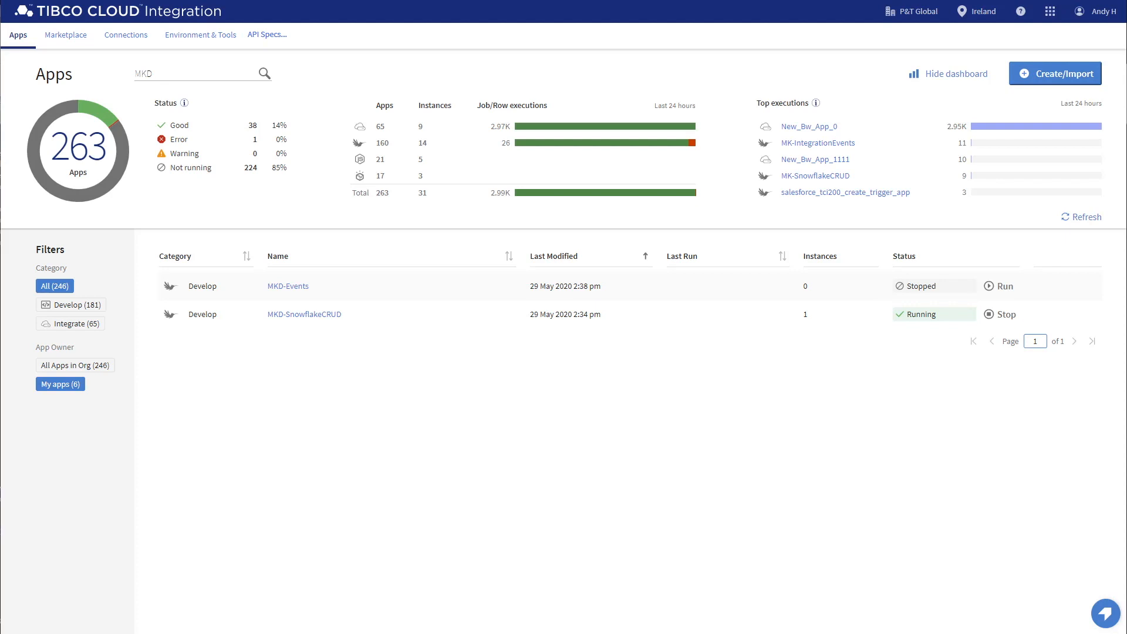
{"action": "left_click", "coordinate": [1005, 293]}
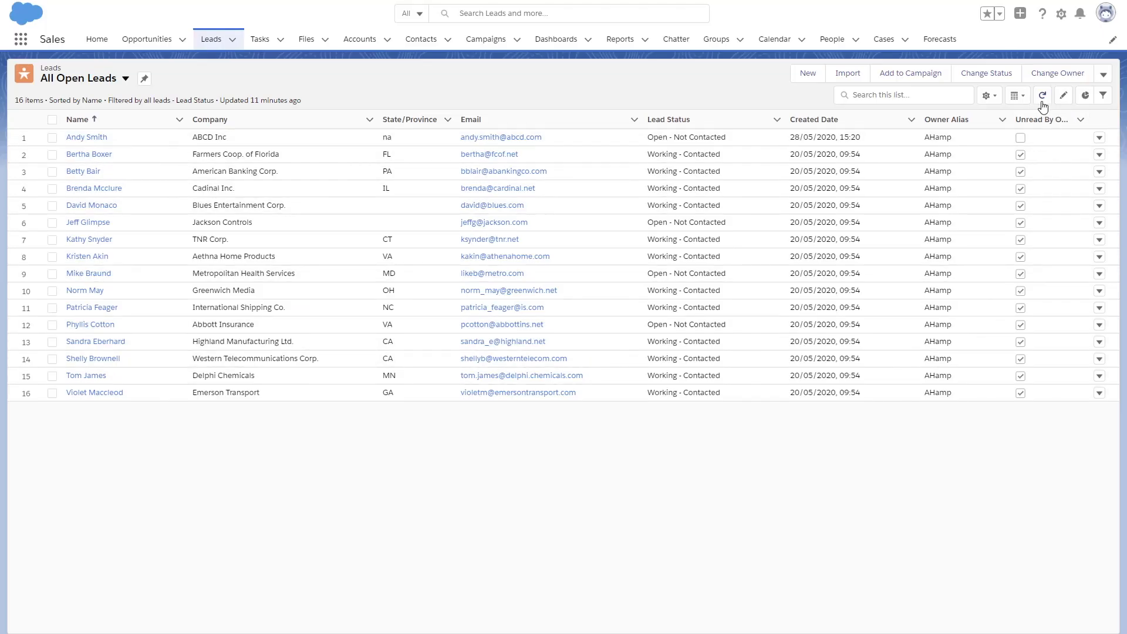
- Refresh the All Open Leads list in Salesforce and run "select * from LEADDATA.PUBLIC.LEAD;" in the Snowflake worksheet
{"action": "left_click", "coordinate": [1043, 95]}
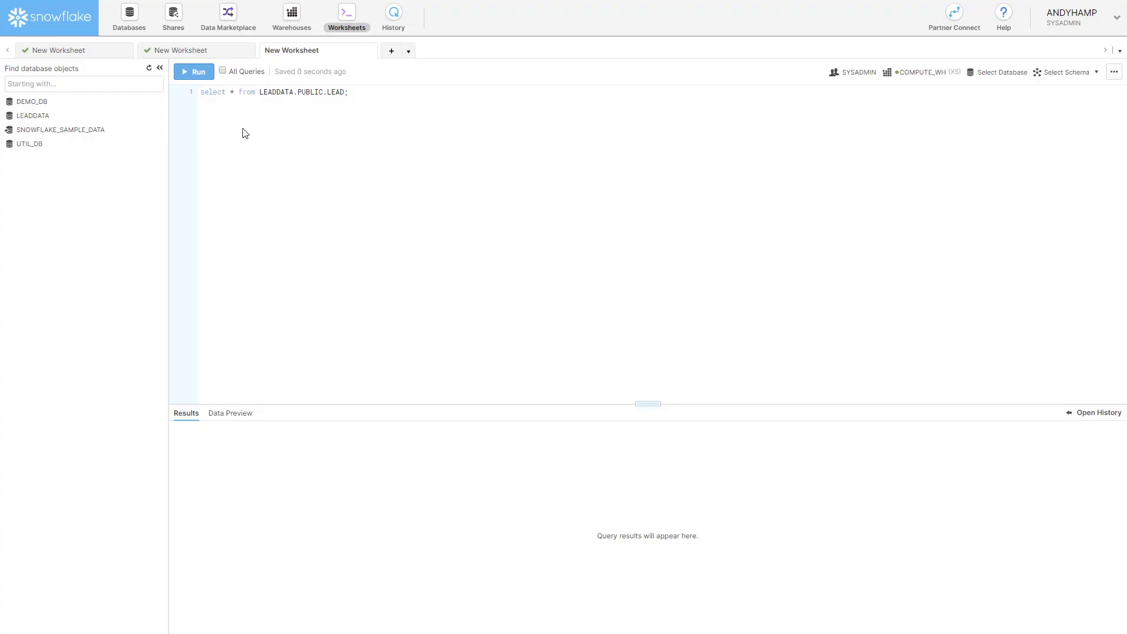
{"action": "left_click", "coordinate": [193, 75]}
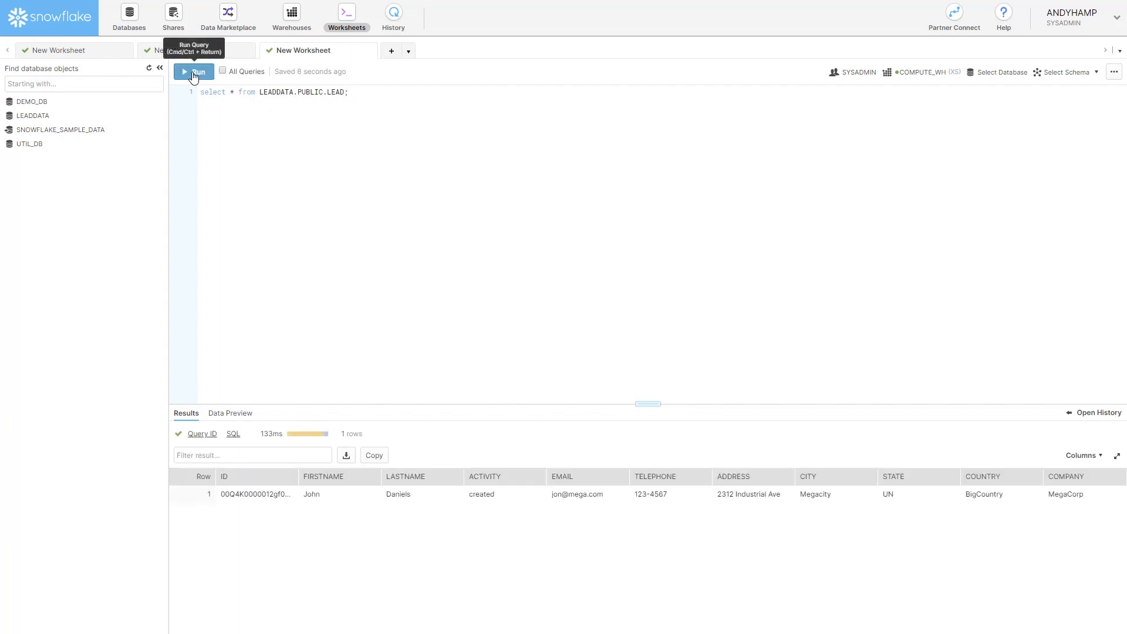